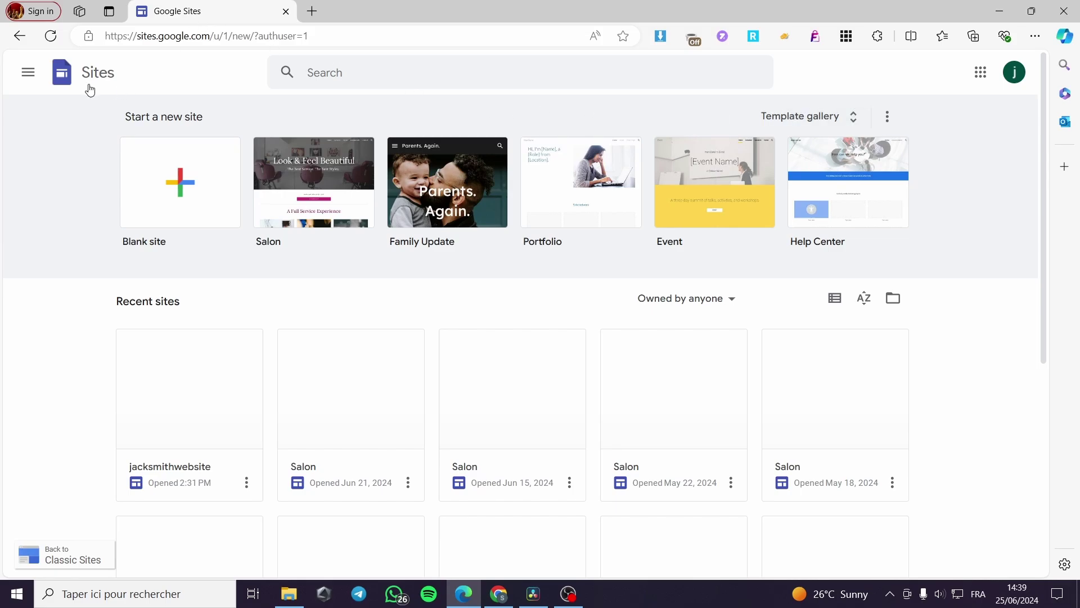
Open Google Drive's home page in a new tab by typing 'drive' in the address bar
scroll(755, 248, "down", 6)
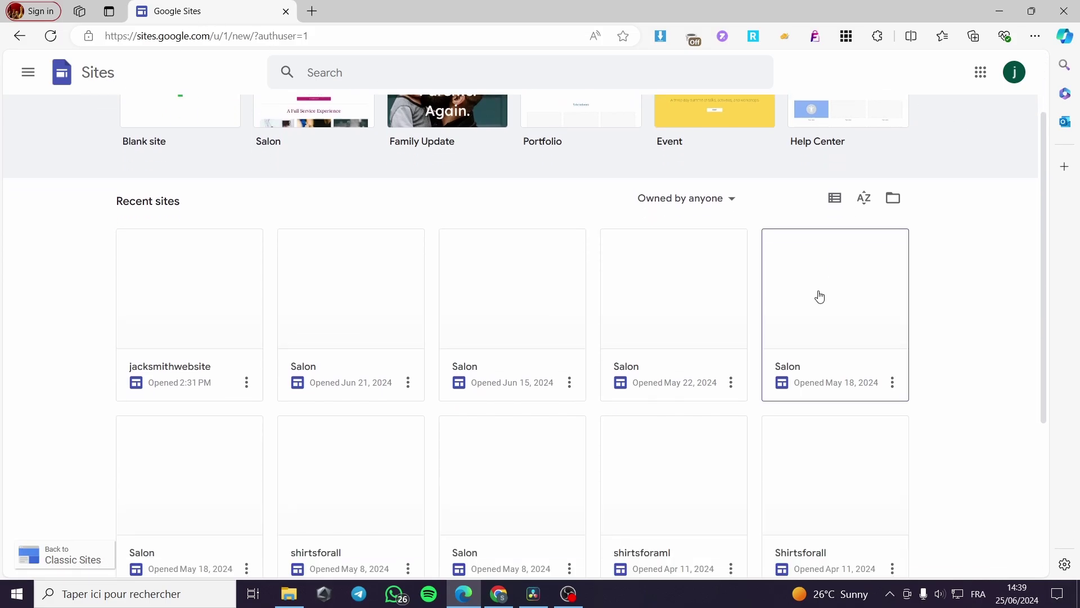
scroll(283, 383, "up", 6)
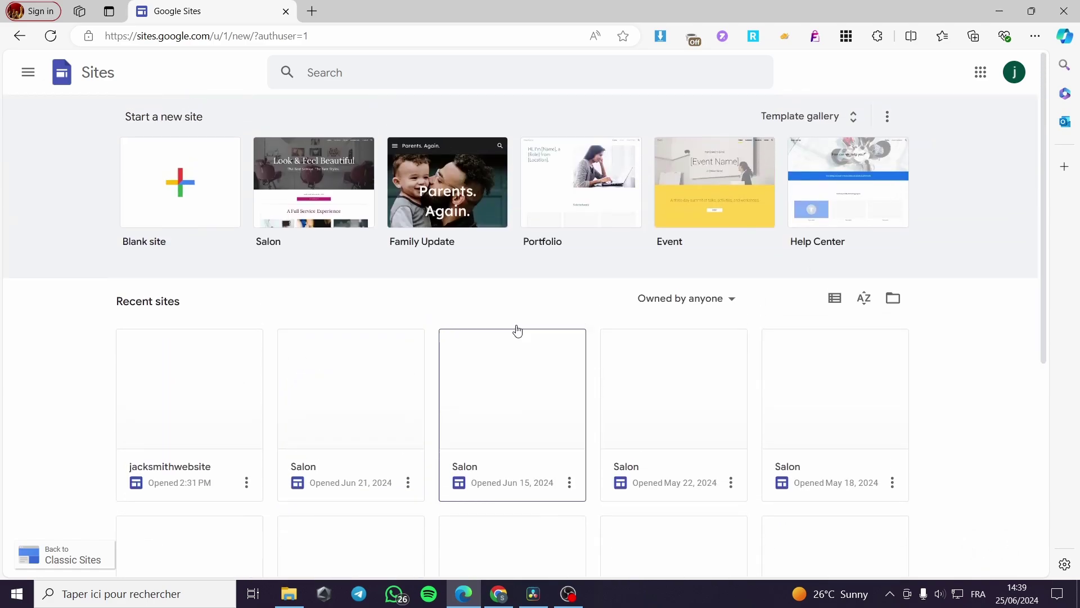
scroll(945, 255, "down", 4)
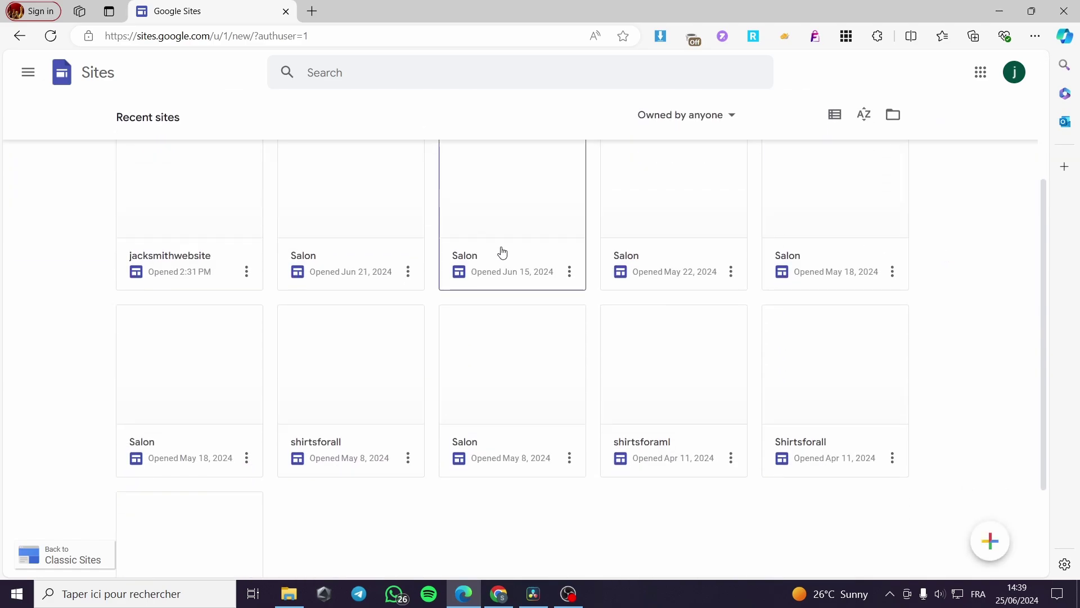
scroll(501, 251, "up", 4)
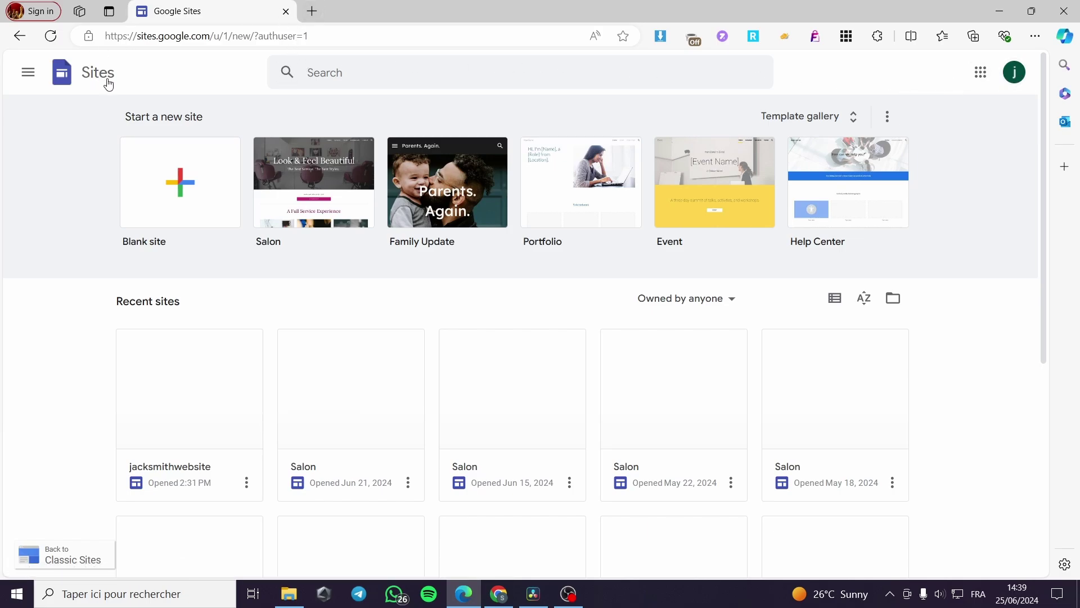
left_click(324, 14)
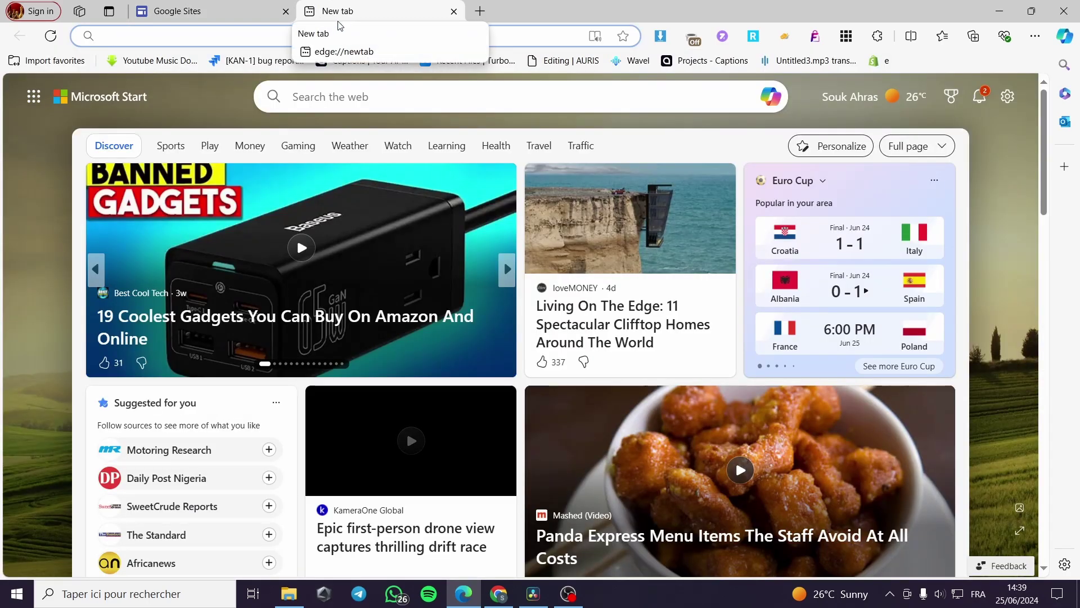
type("drive")
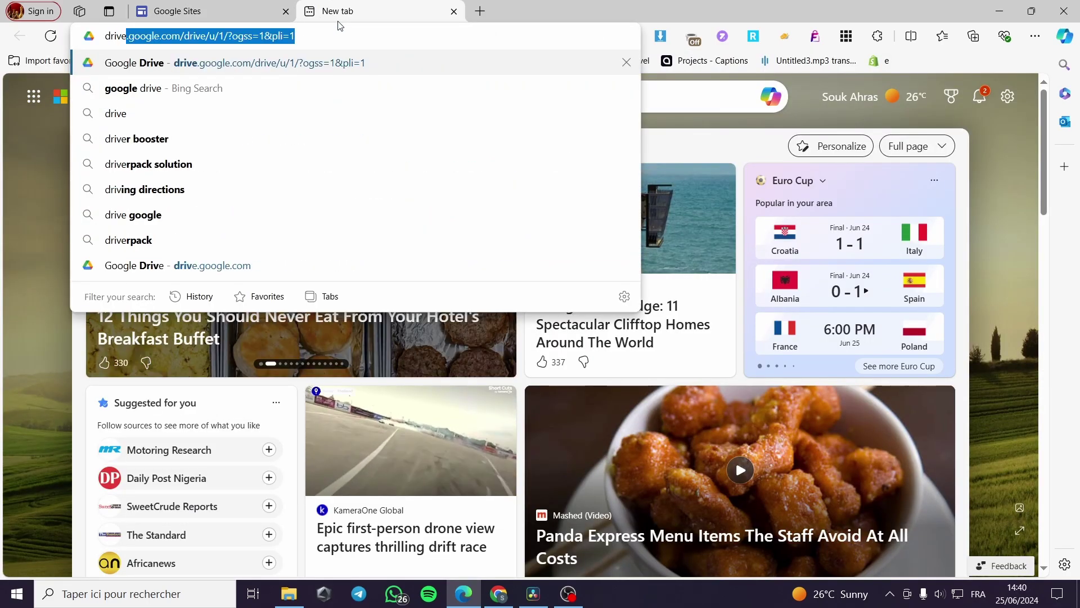
left_click(345, 68)
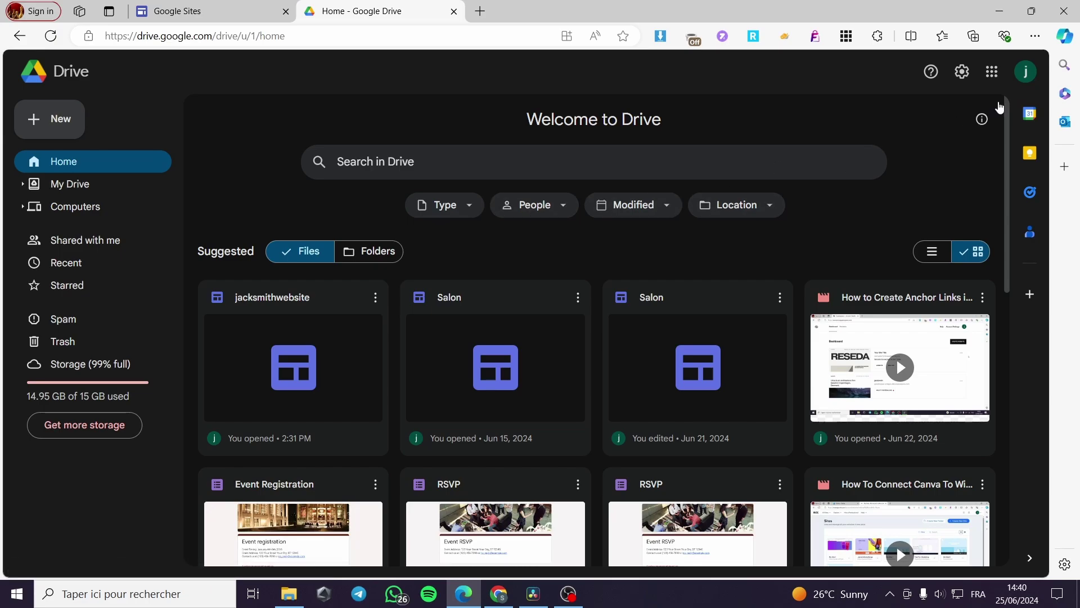
left_click(1028, 72)
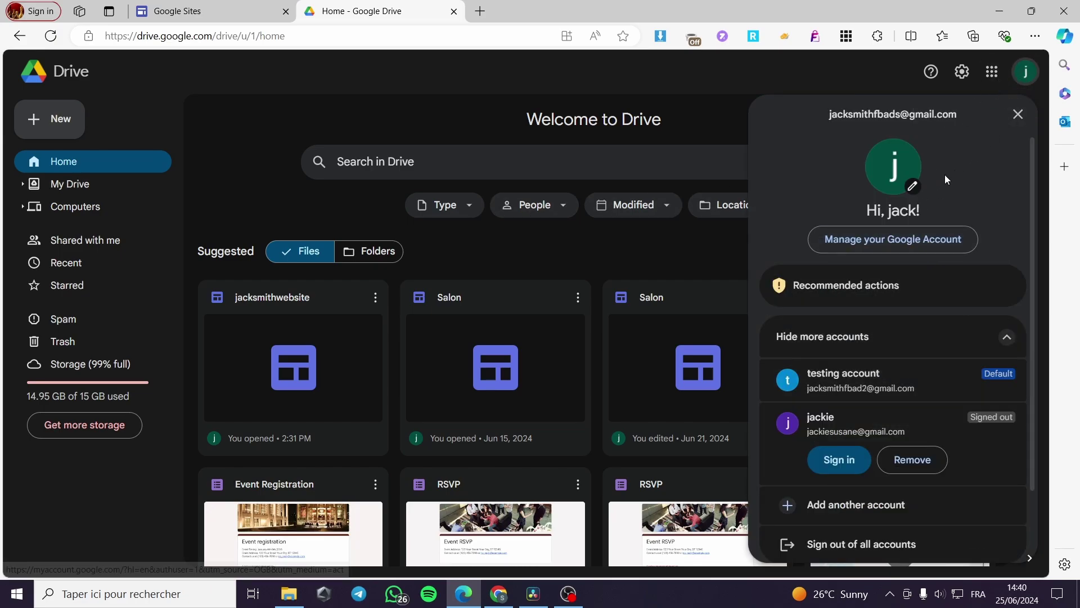
left_click(998, 90)
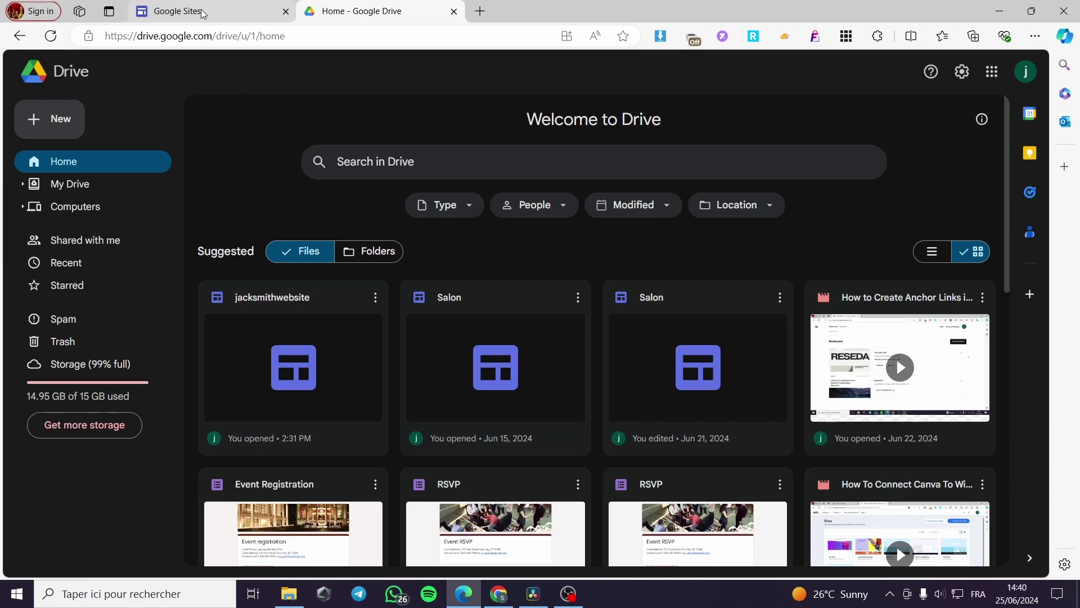
Open the jacksmithwebsite card in the Sites editor, then return to the Google Drive tab
left_click(219, 21)
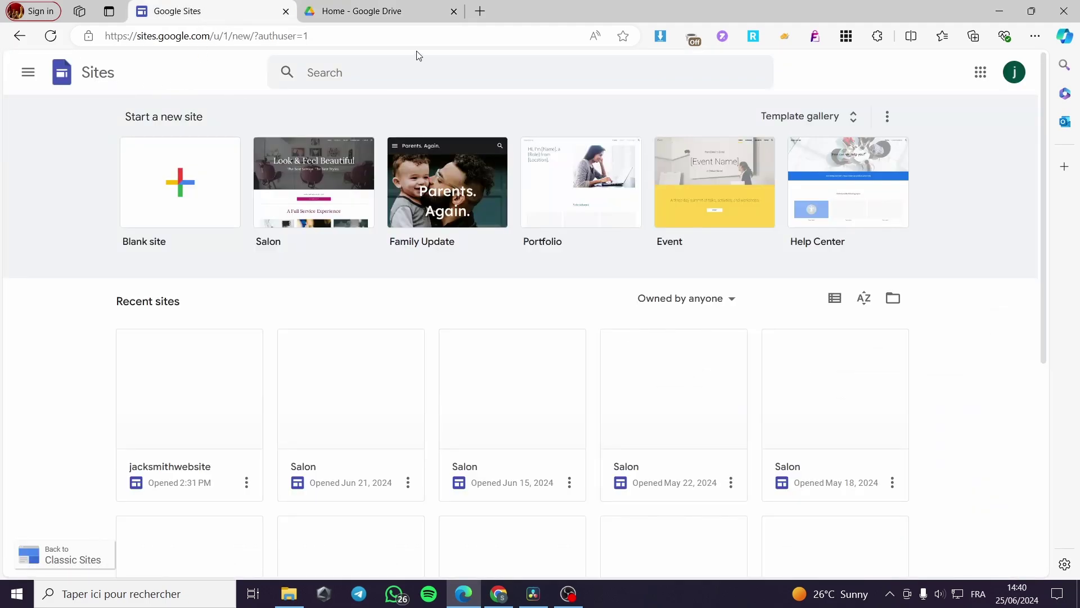
scroll(923, 315, "down", 4)
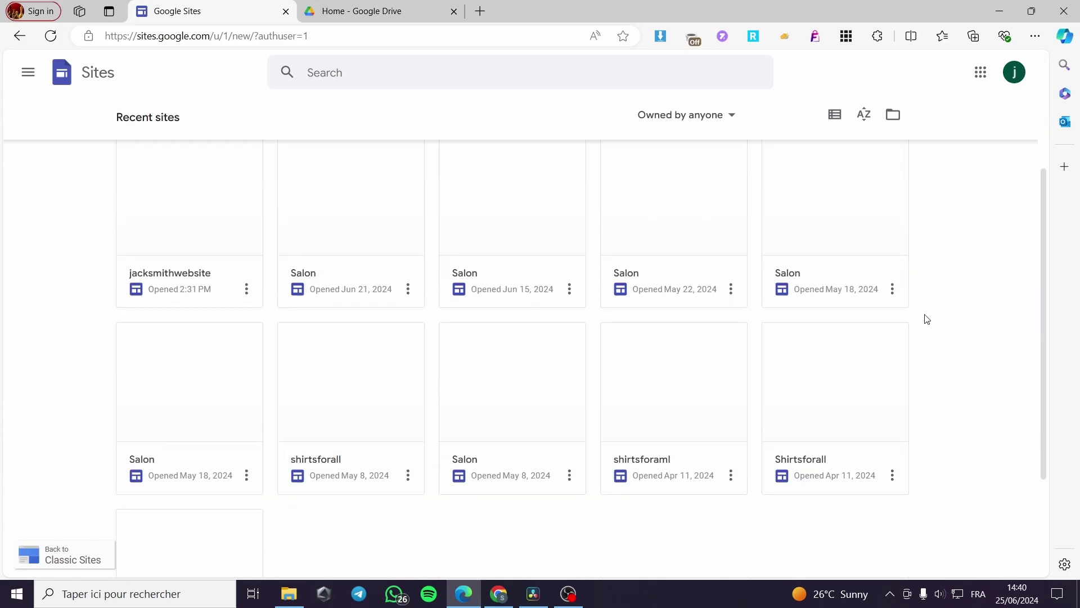
scroll(923, 386, "up", 4)
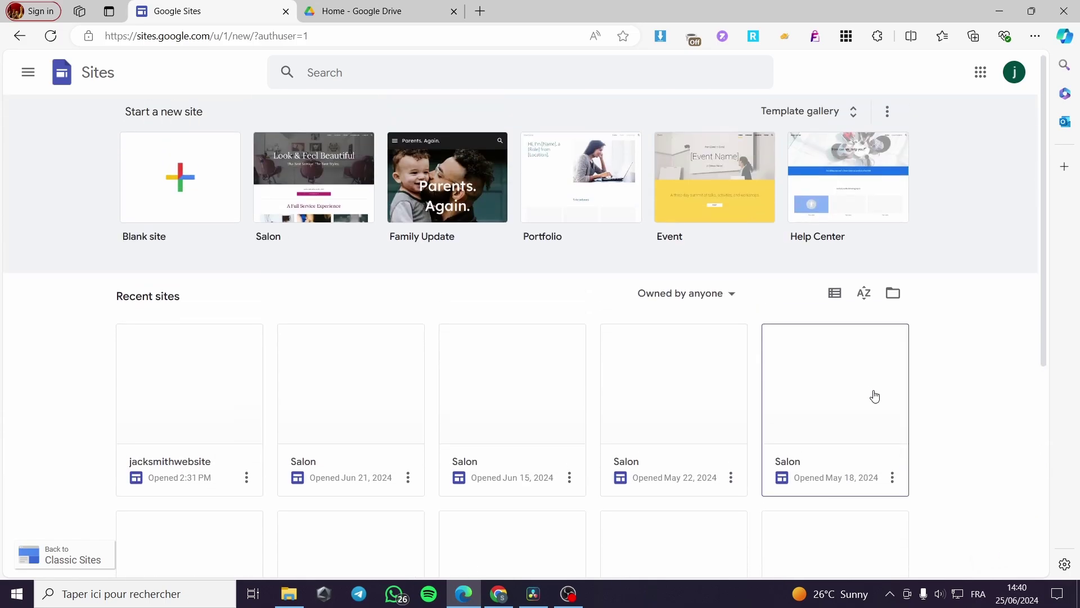
scroll(993, 332, "down", 3)
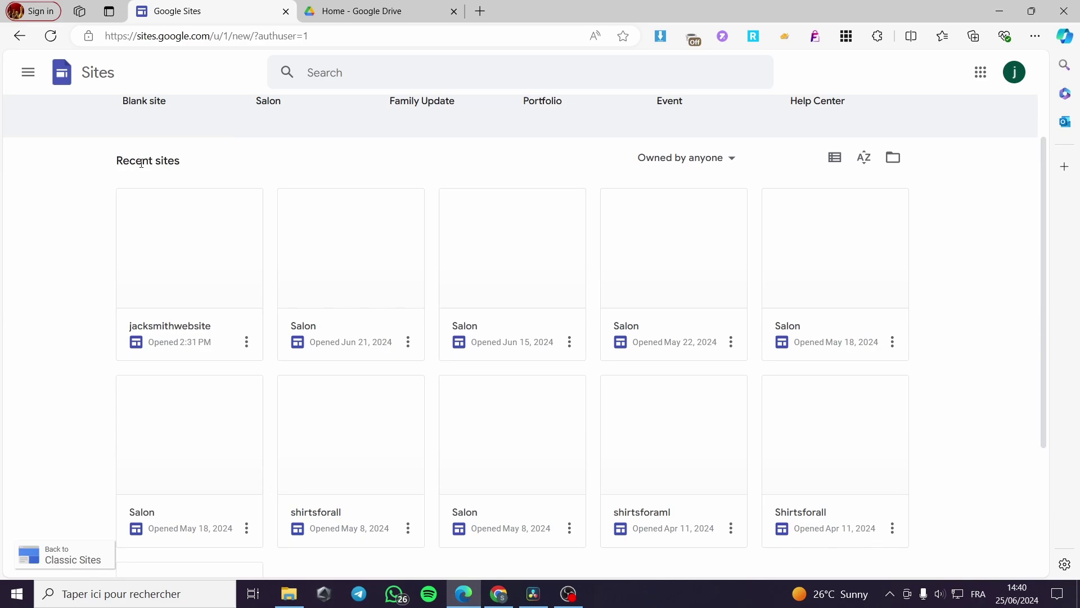
left_click(203, 287)
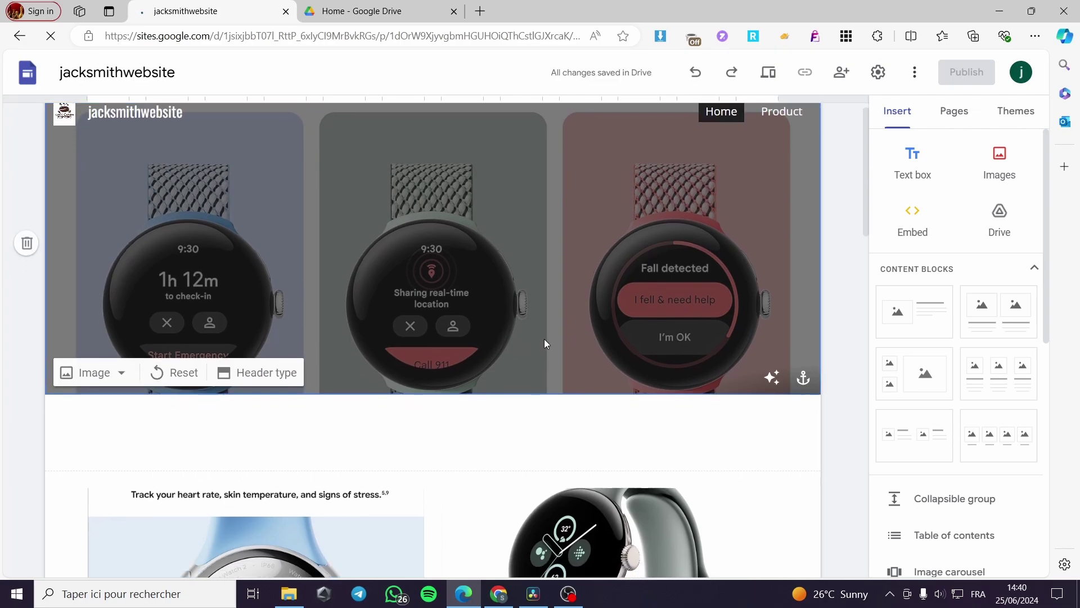
scroll(545, 339, "down", 7)
scroll(549, 413, "up", 7)
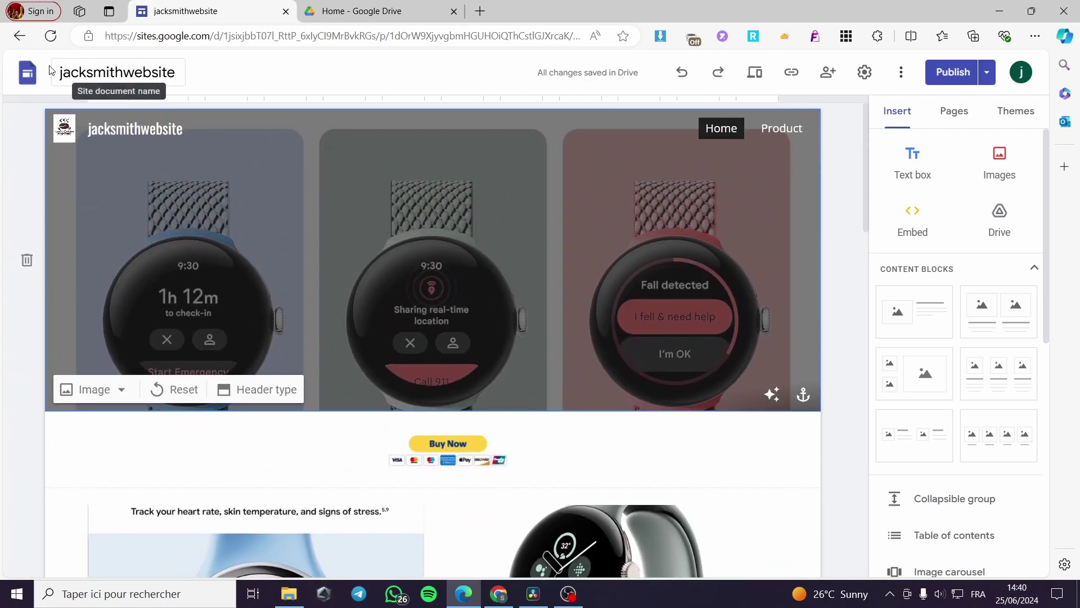
left_click(332, 16)
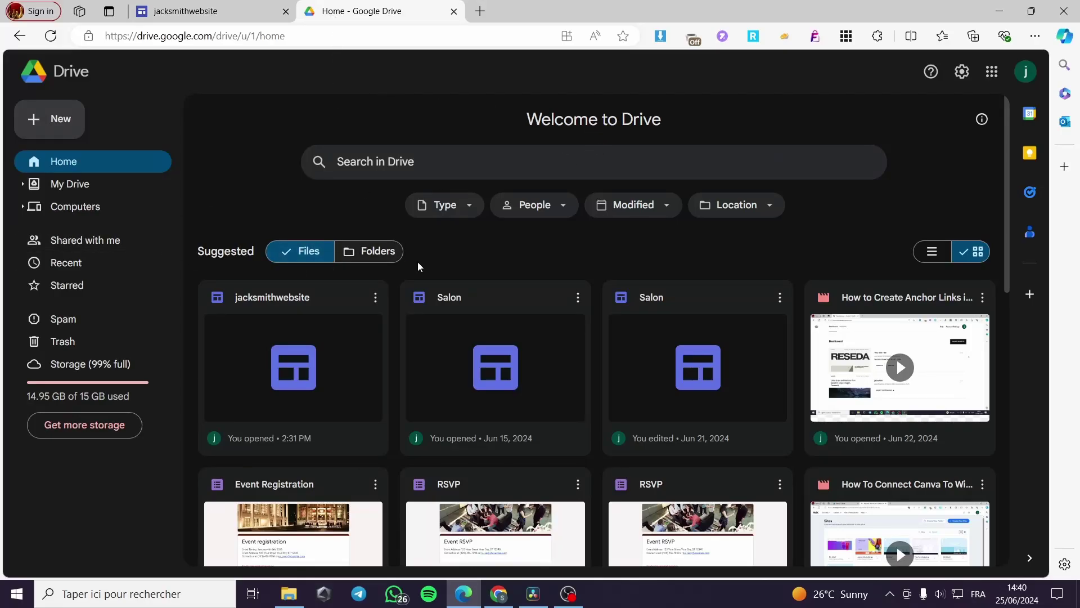
Copy the site name 'jacksmithwebsite' from the editor and search Drive for it
mouse_move(630, 312)
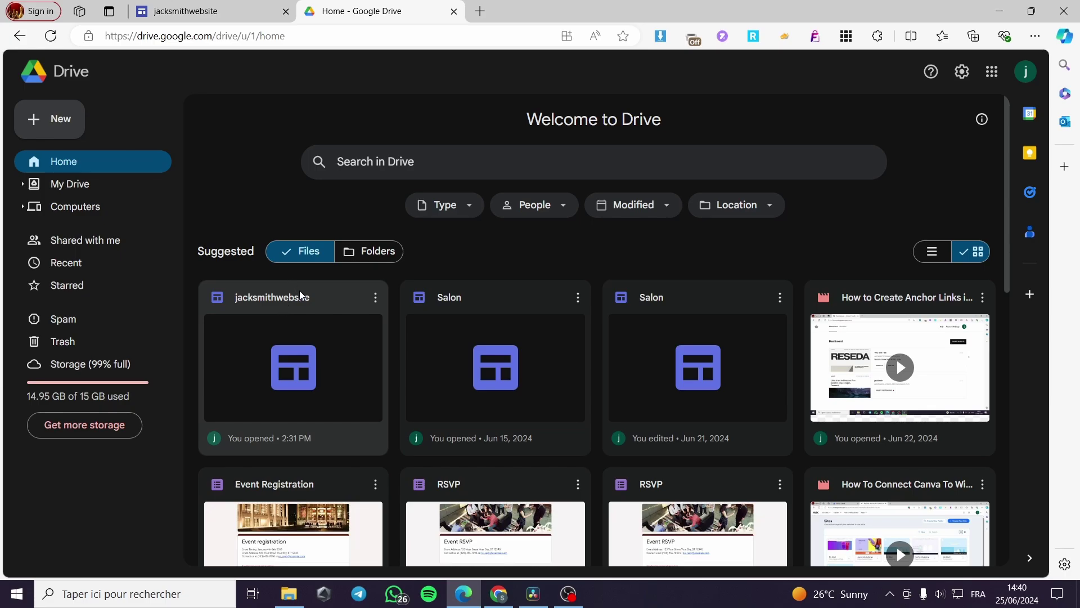
left_click(186, 11)
left_click(396, 16)
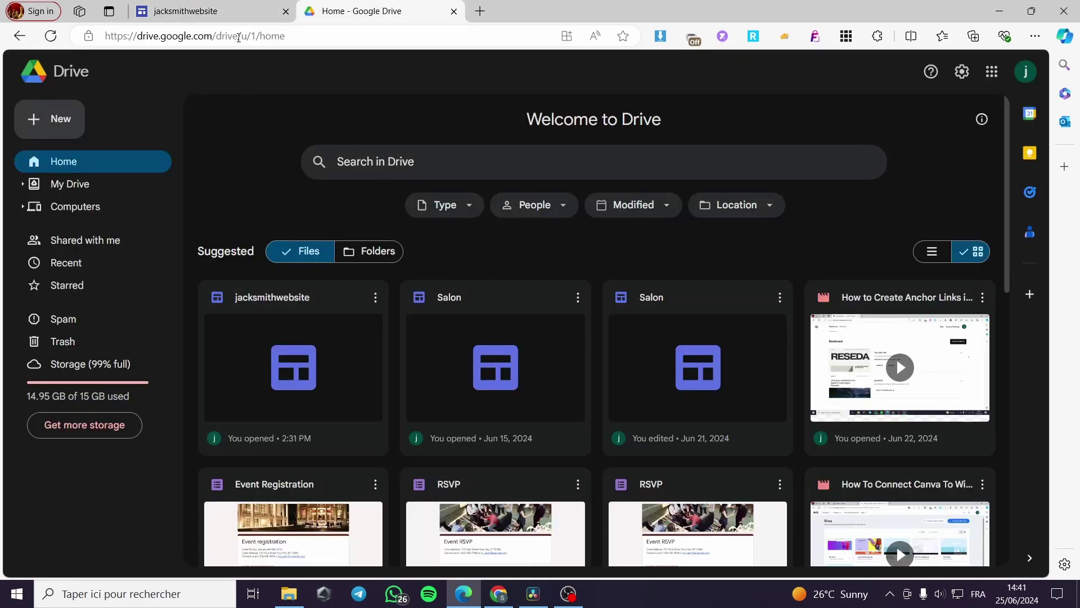
left_click(186, 11)
left_click_drag(175, 75, 44, 74)
key("ctrl+c")
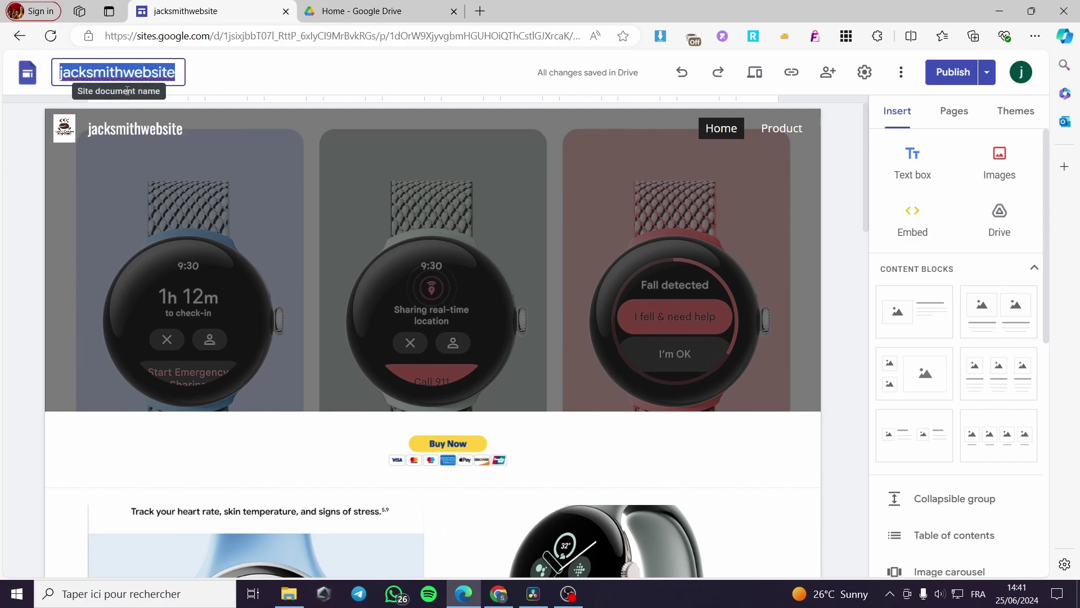
left_click(363, 11)
key("ctrl+v")
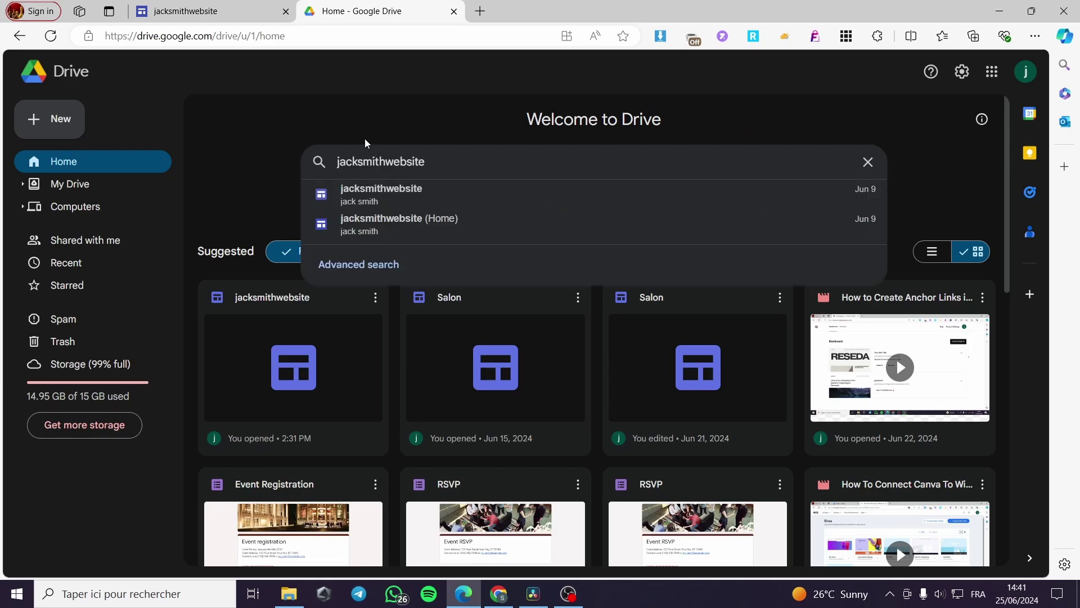
key("Return")
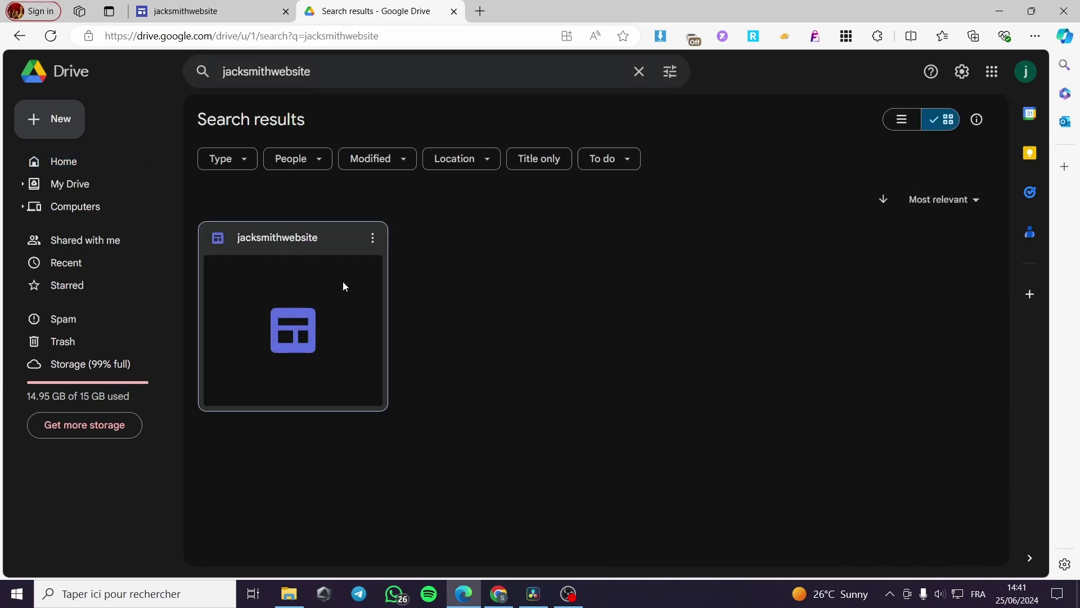
Make a copy of the jacksmithwebsite site and jump to the copy's location in My Drive
left_click(318, 264)
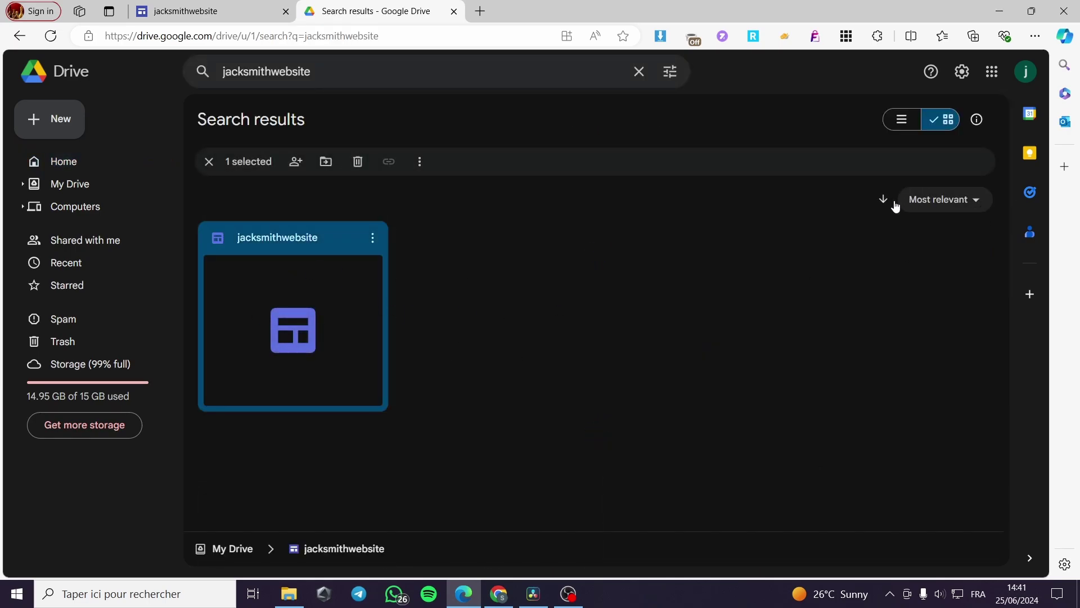
left_click(374, 238)
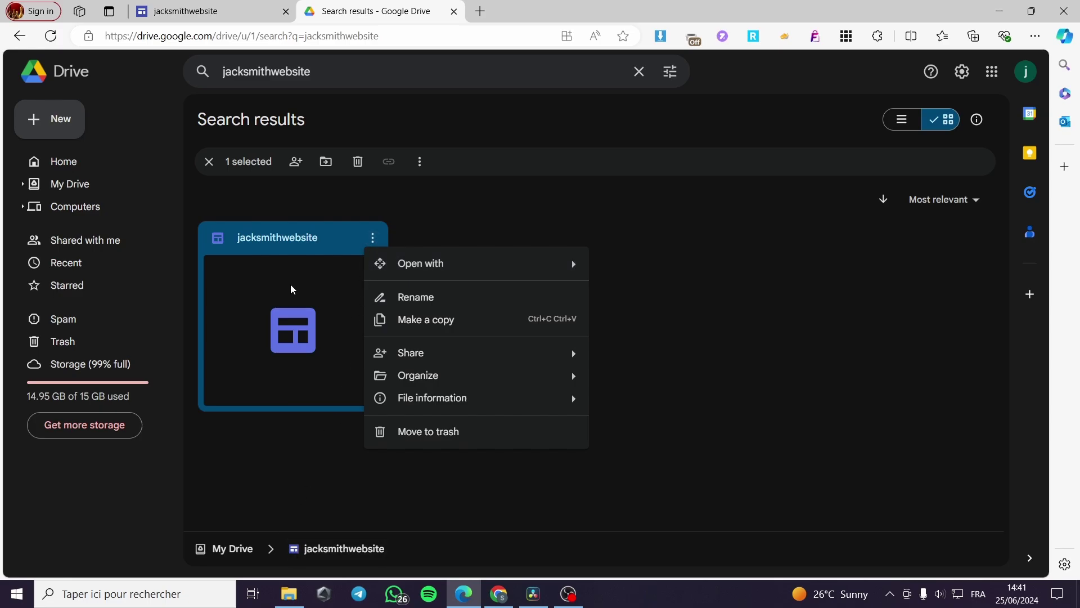
left_click(293, 548)
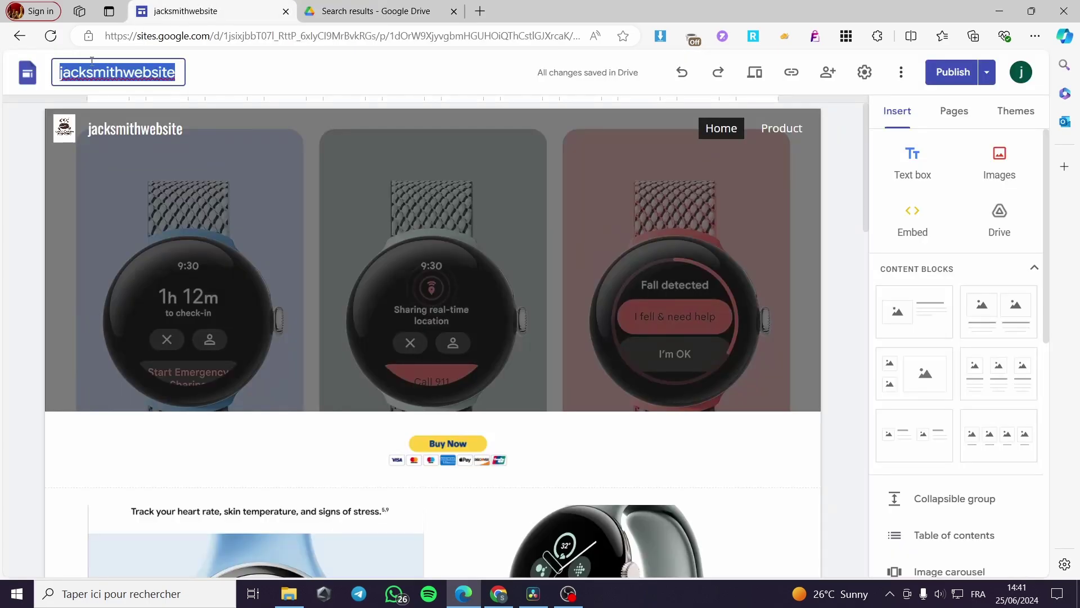
left_click(324, 12)
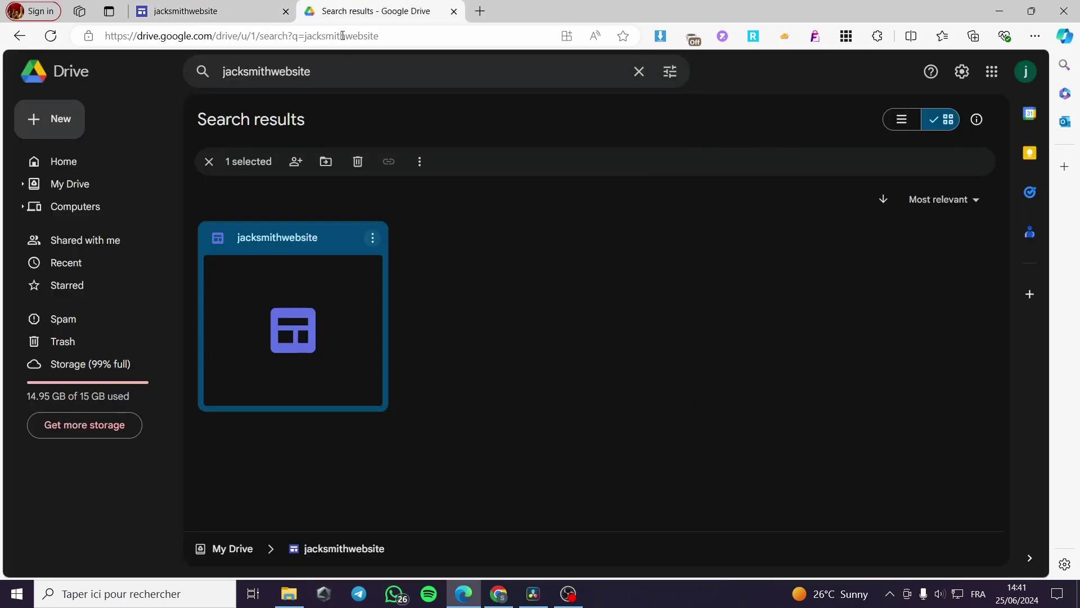
left_click(477, 296)
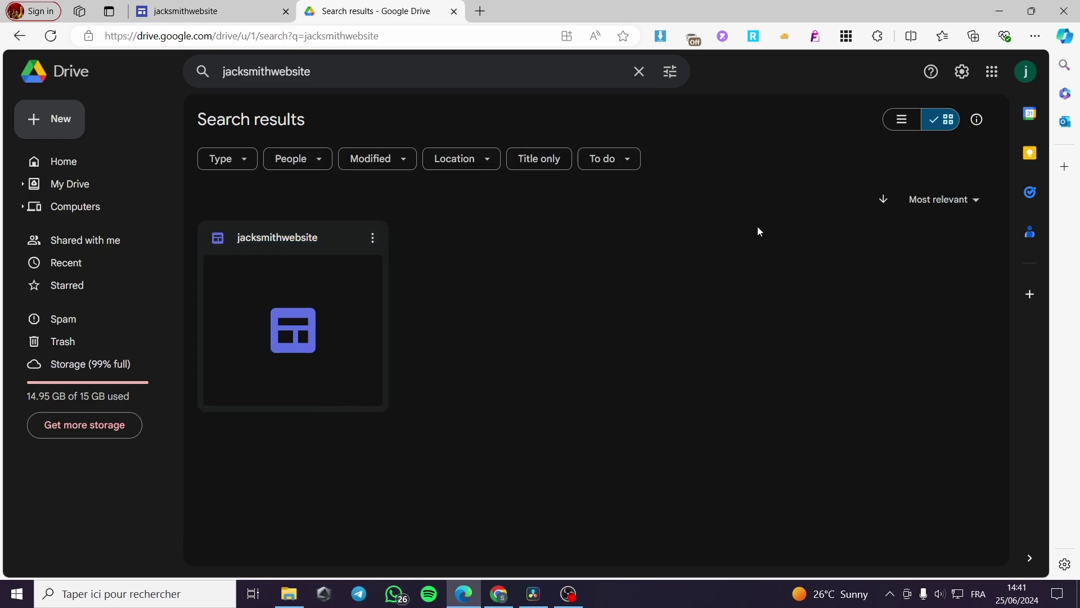
left_click(373, 238)
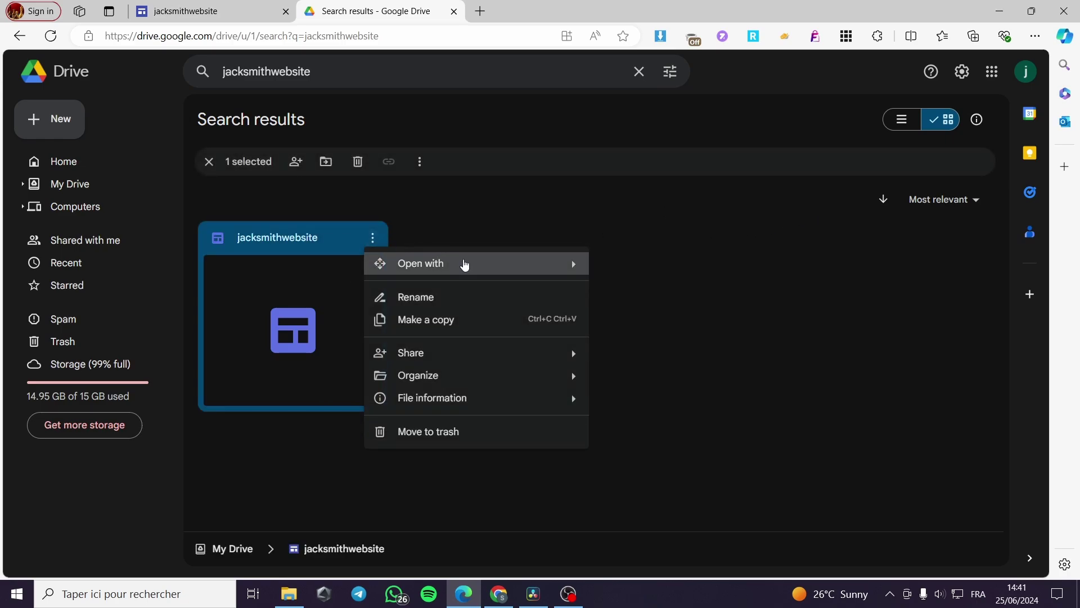
left_click(454, 322)
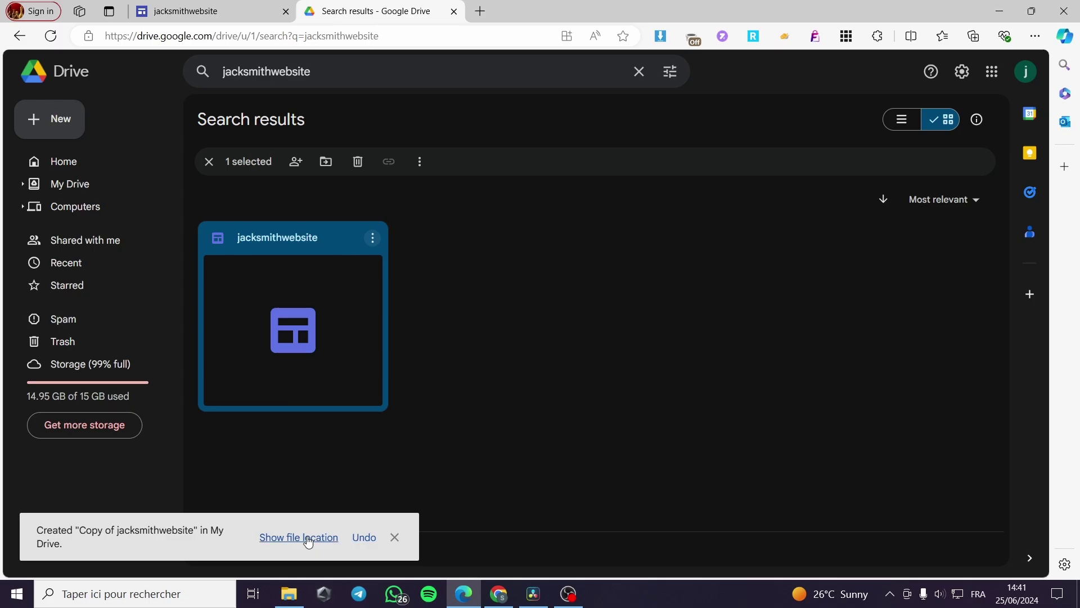
left_click(293, 542)
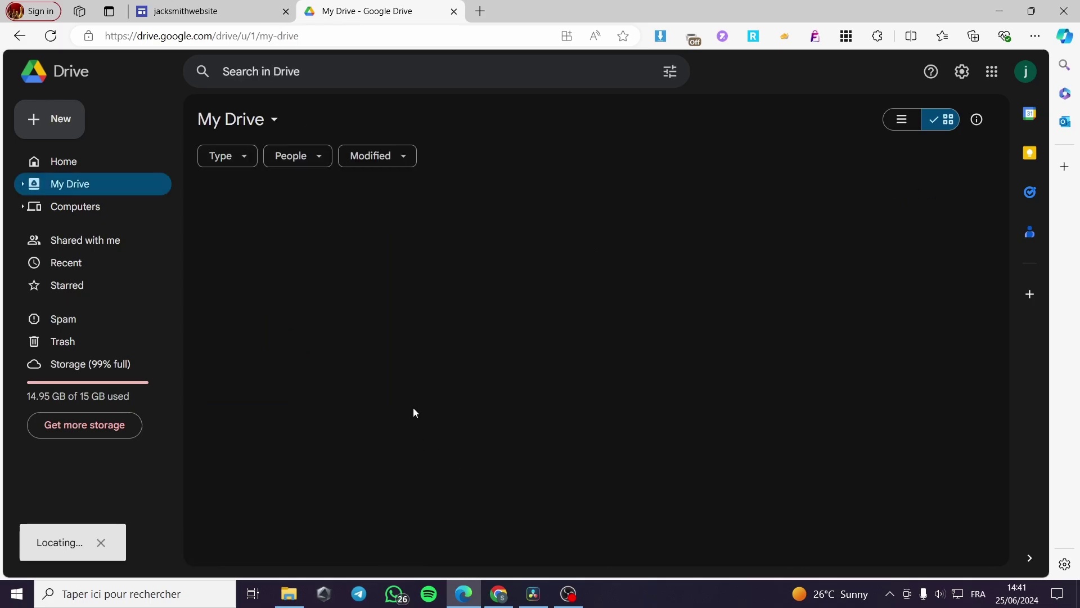
scroll(356, 406, "down", 2)
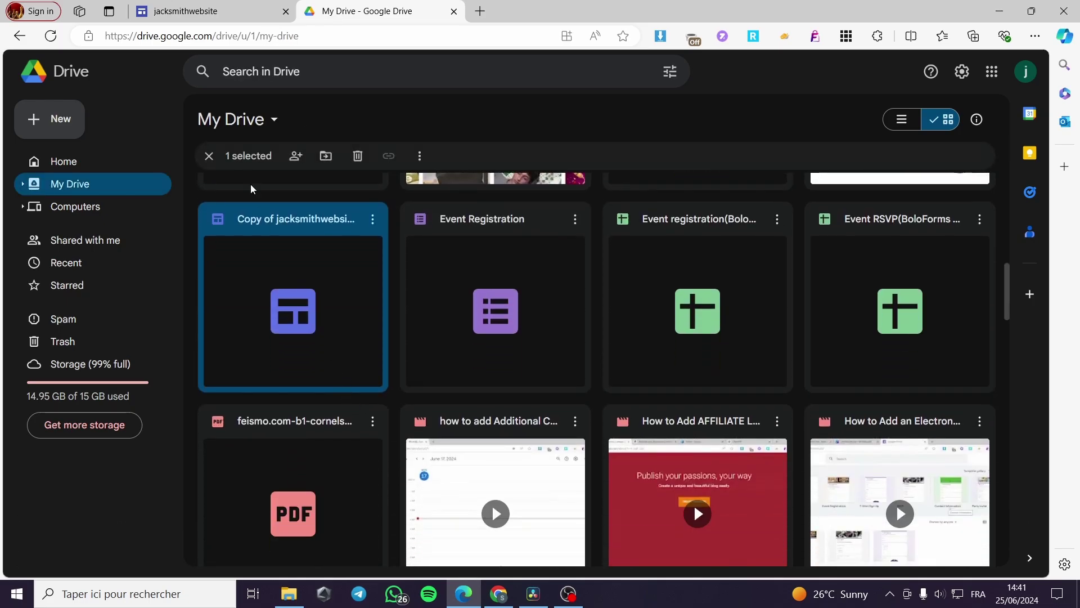
left_click(209, 156)
scroll(319, 292, "up", 5)
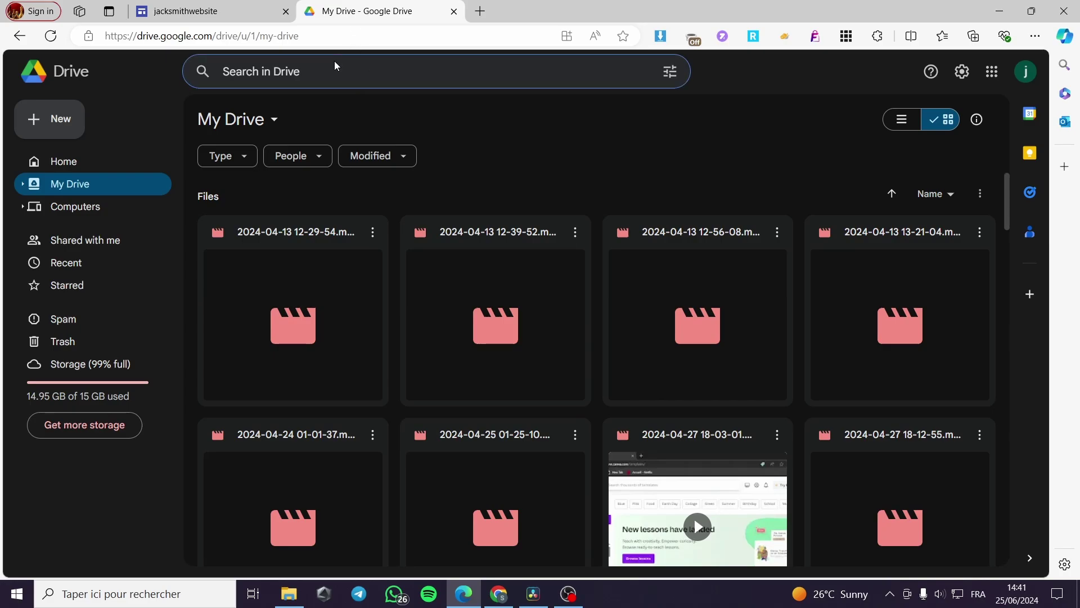
left_click(334, 66)
key("ctrl+v")
key("Return")
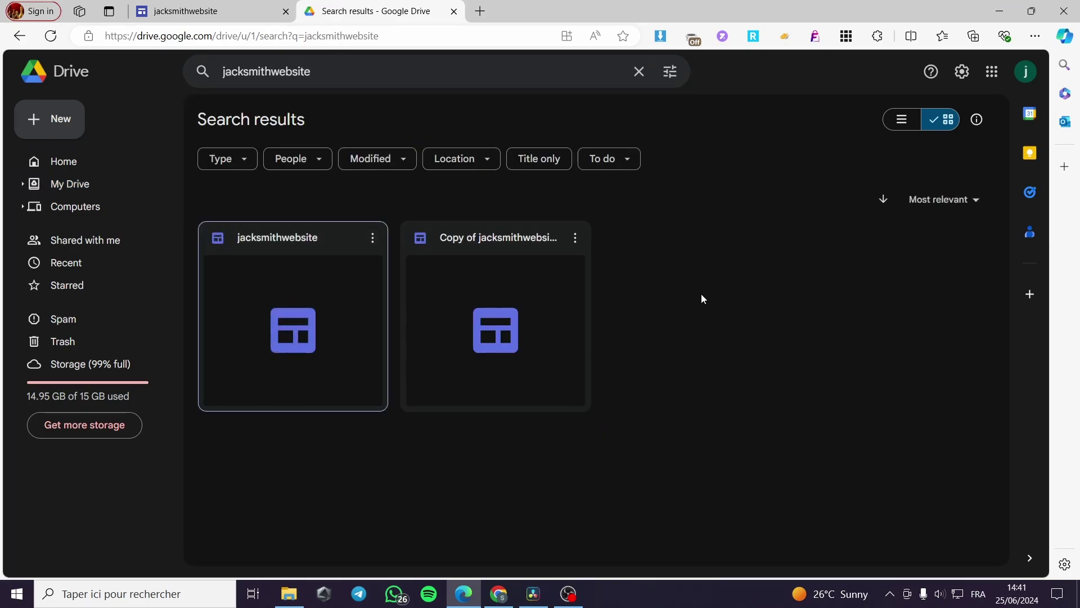
Create a new Drive folder named 'Website'
left_click(55, 167)
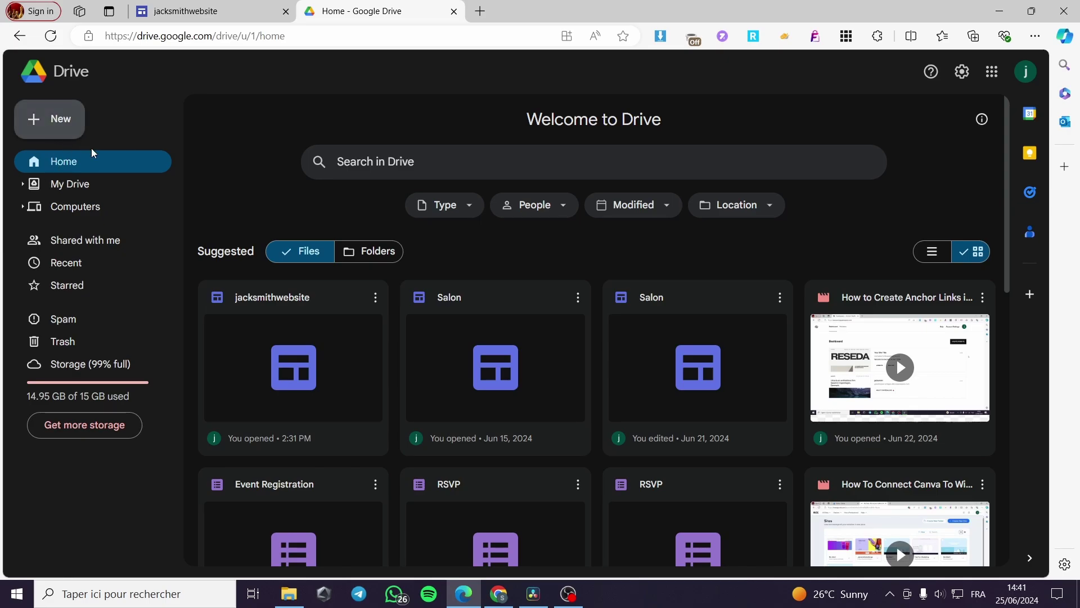
left_click(381, 251)
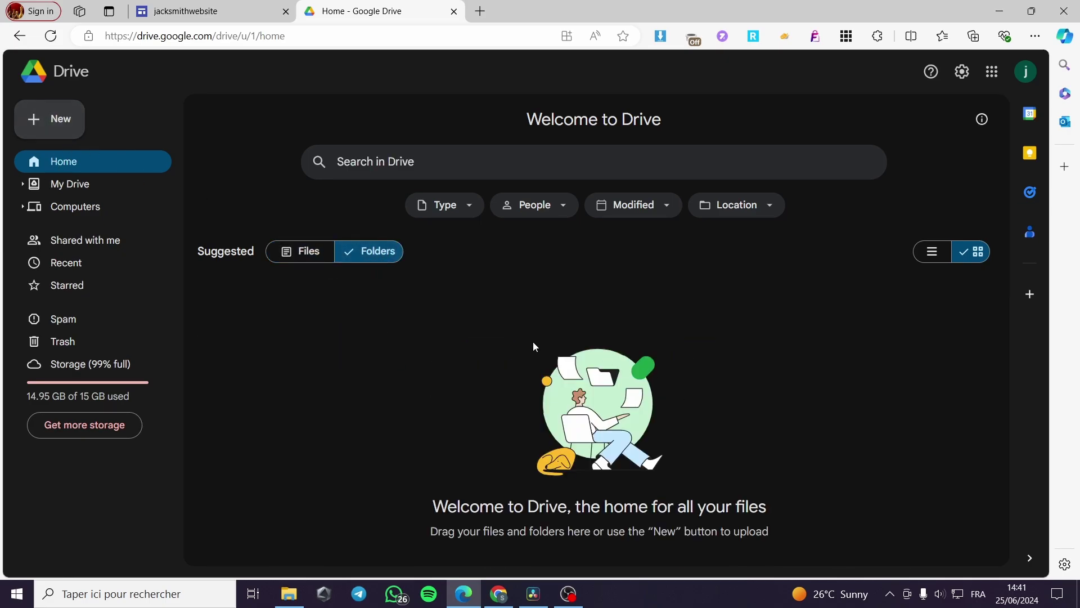
left_click(72, 121)
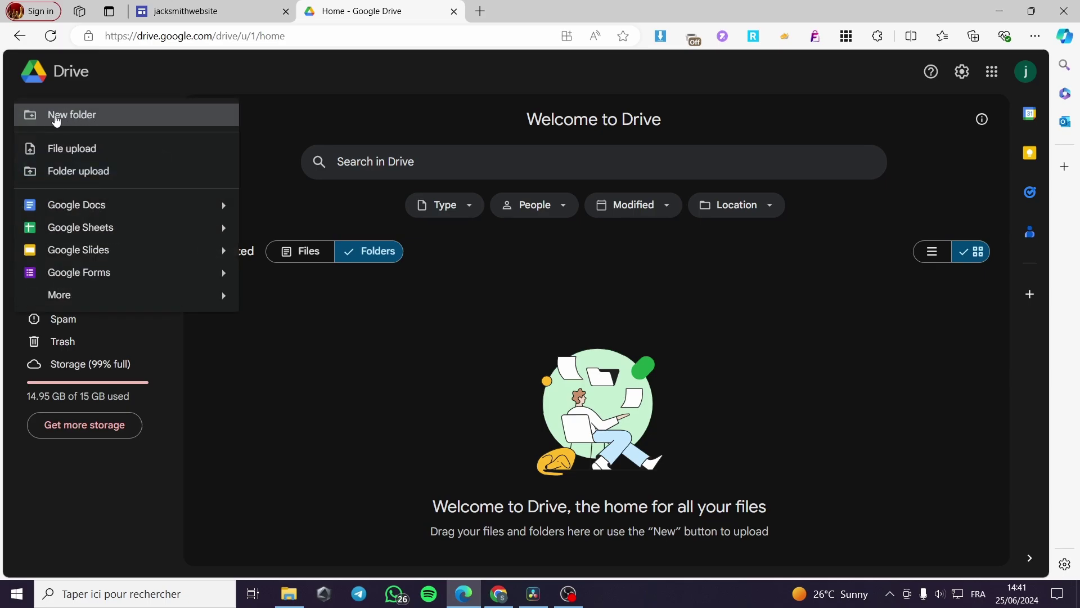
left_click(57, 117)
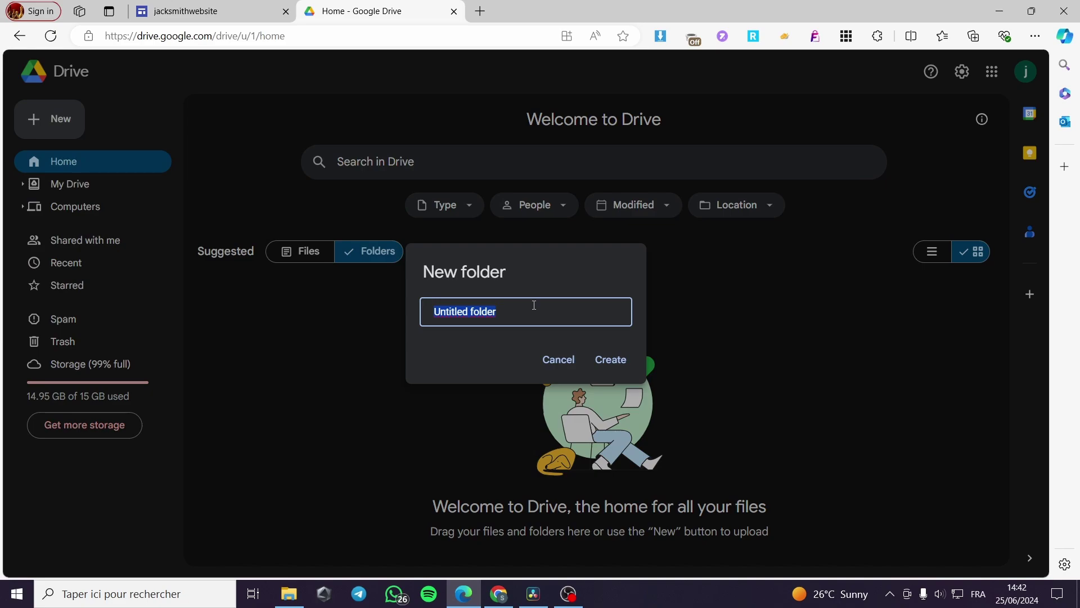
type("WE")
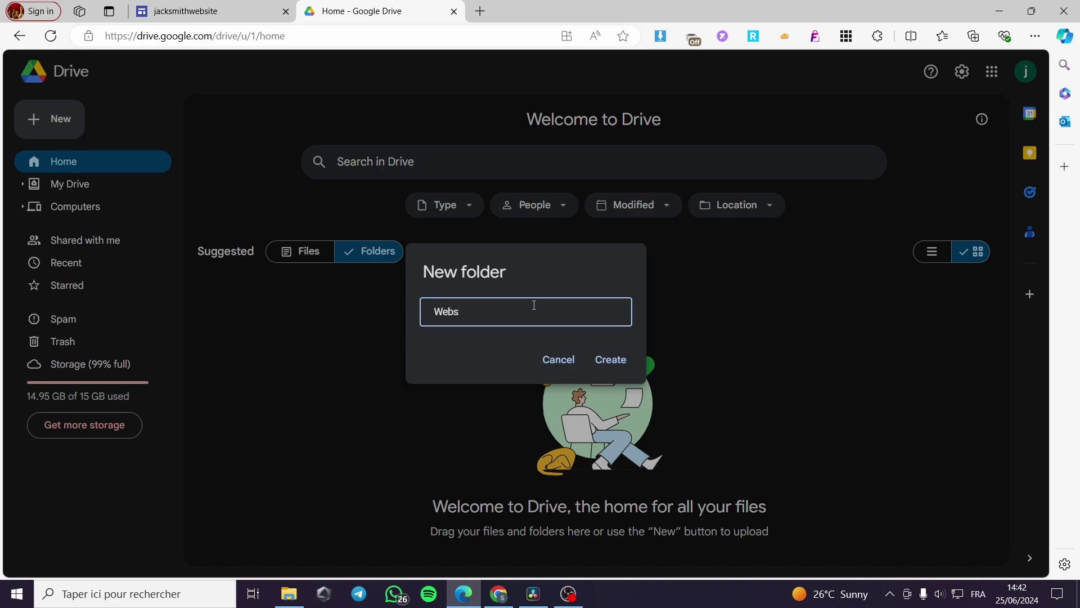
left_click(605, 360)
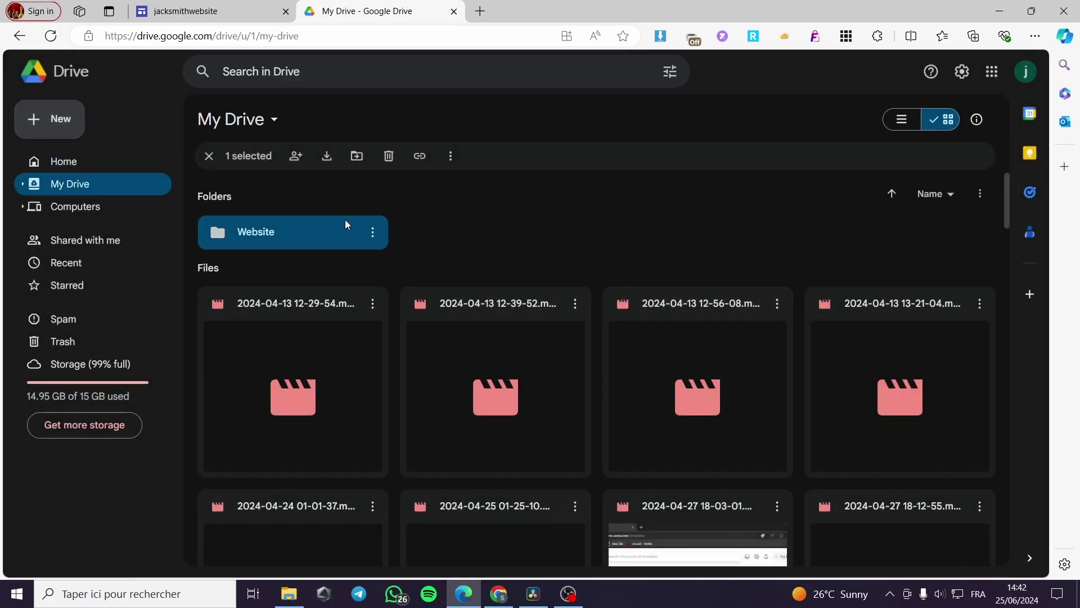
Search for jacksmithwebsite and move 'Copy of jacksmithwebsite' into the Website folder
left_click(322, 81)
left_click(313, 95)
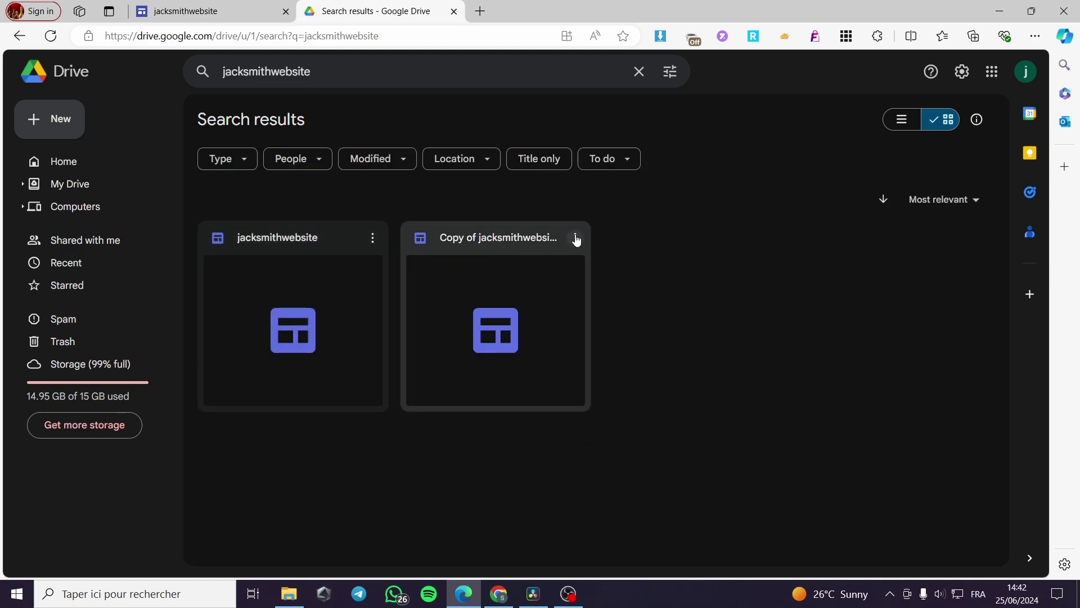
left_click(574, 239)
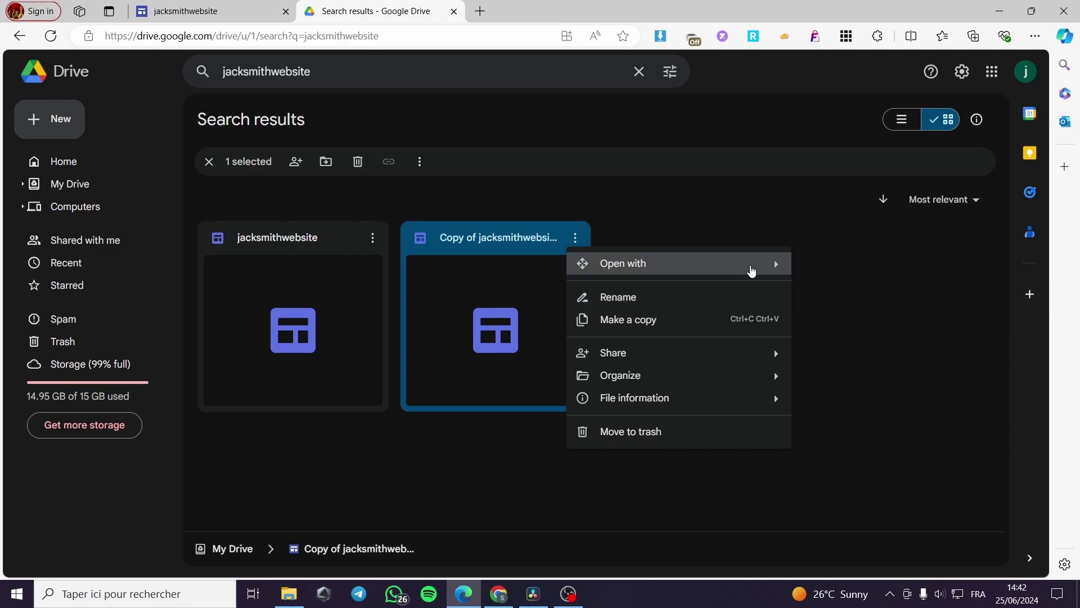
mouse_move(751, 270)
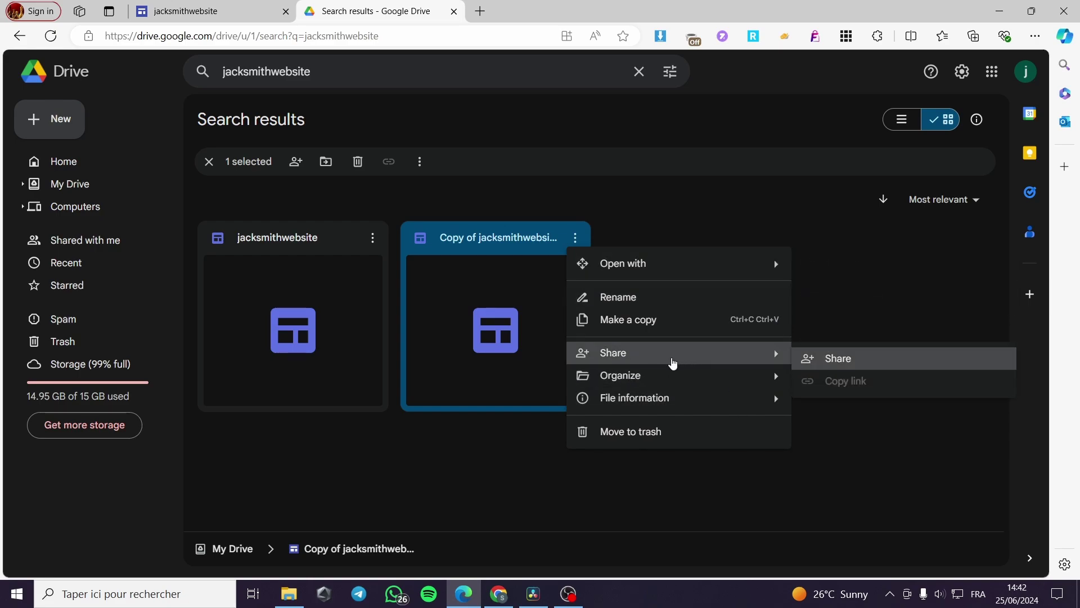
mouse_move(594, 383)
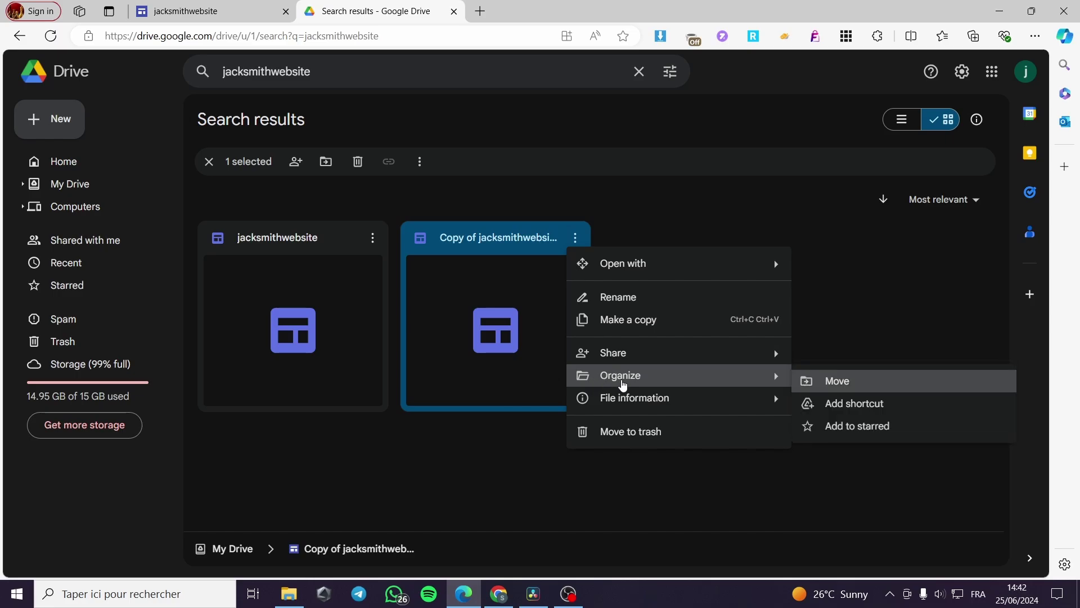
left_click(849, 387)
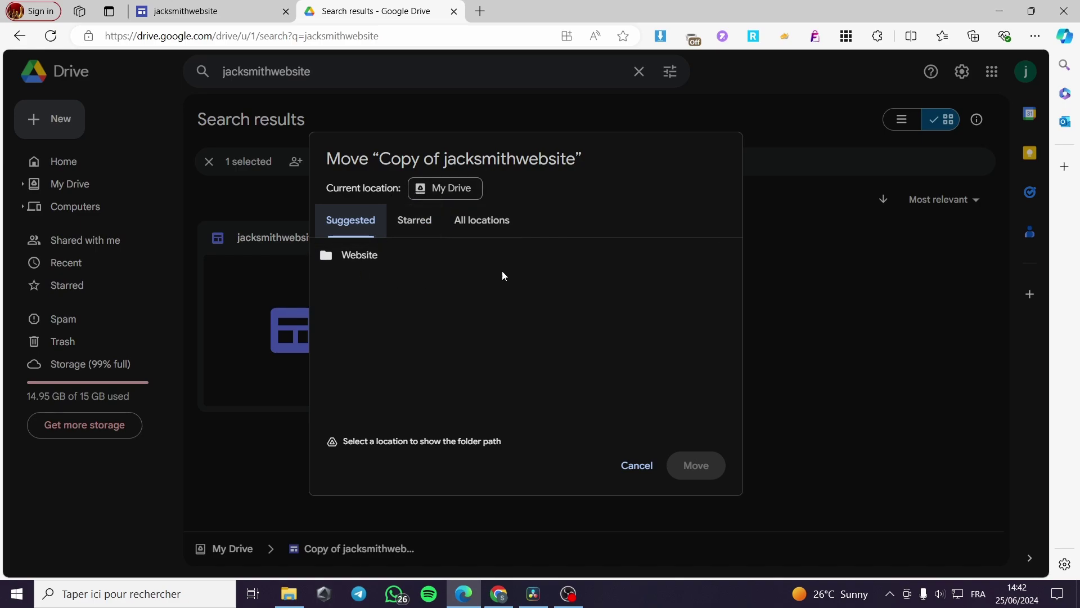
left_click(367, 264)
left_click(696, 465)
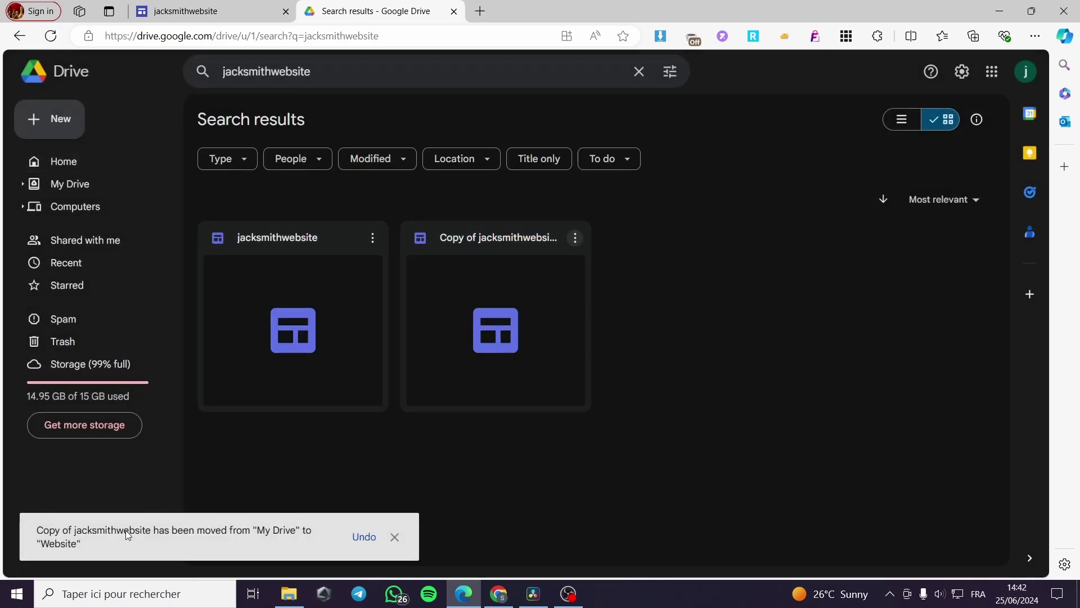
In a new tab on google.com, search for 'google takeout' and reach the Takeout page
left_click(482, 12)
type("g")
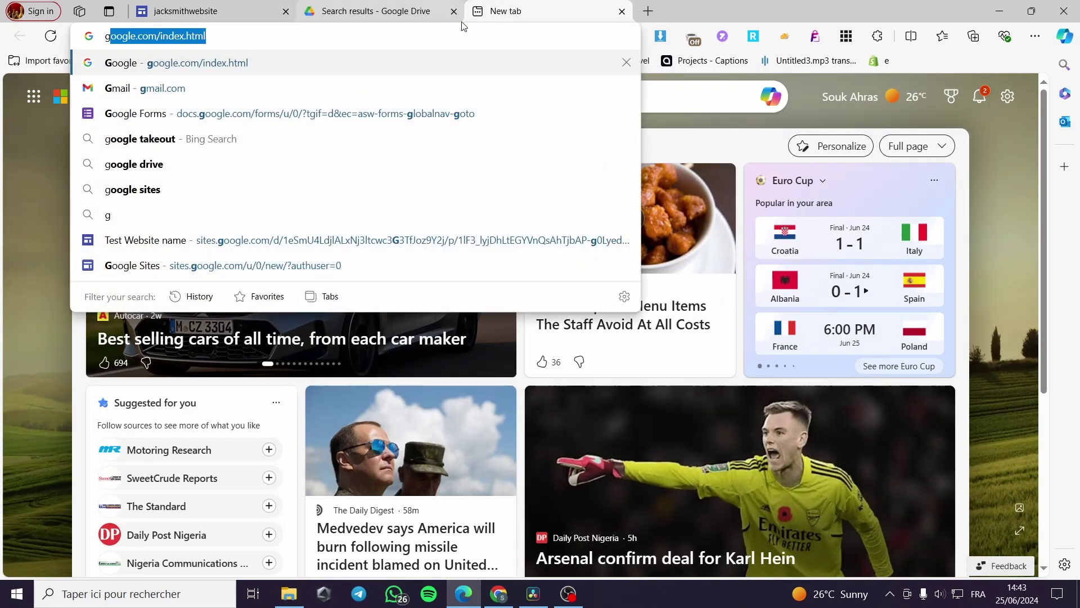
type("oogle")
key("Return")
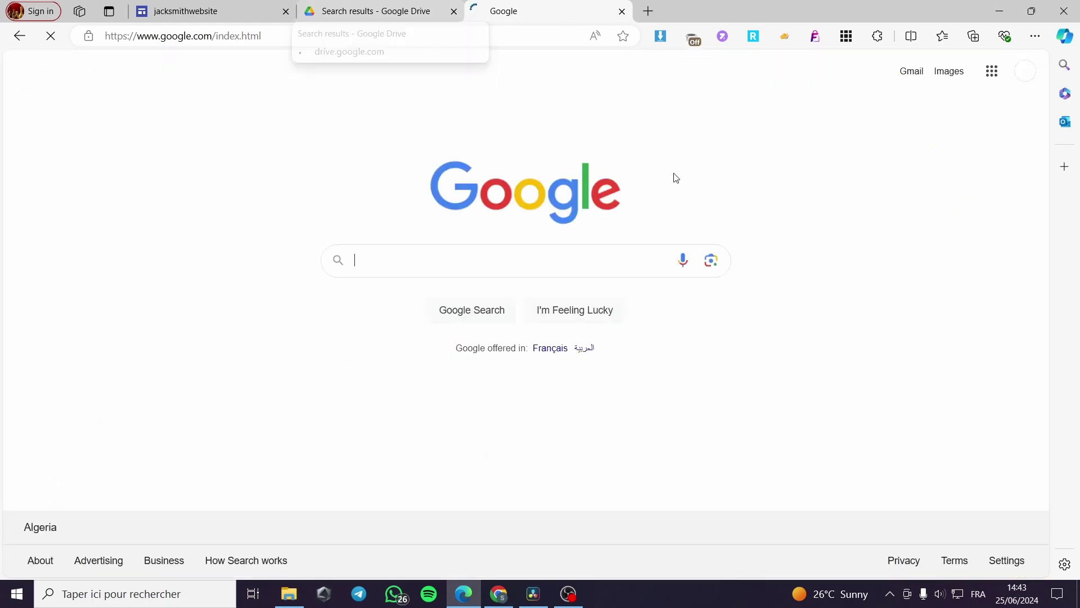
left_click(459, 264)
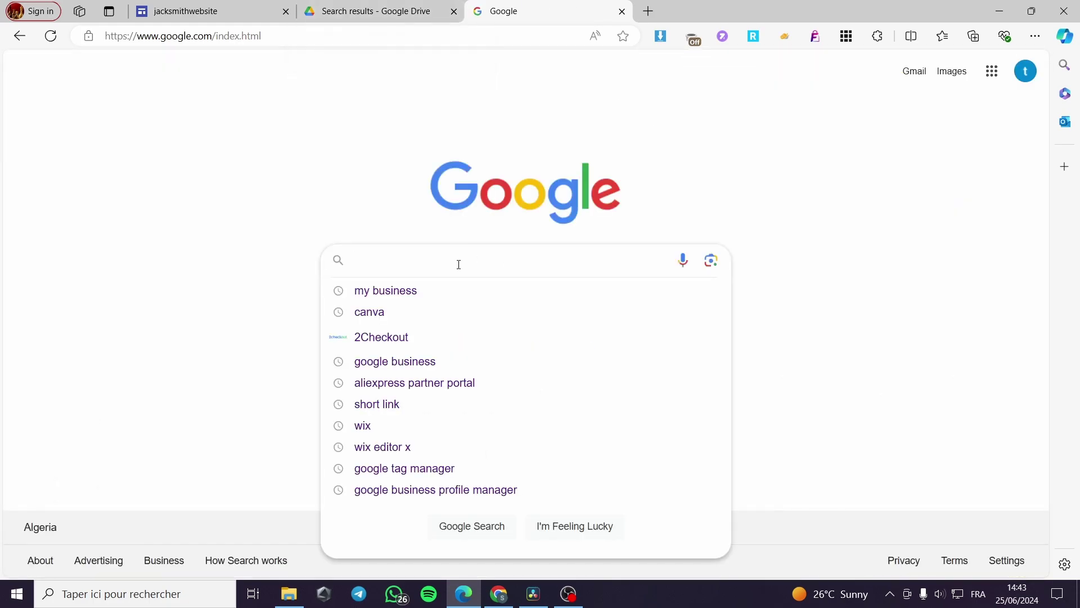
type("google takeout")
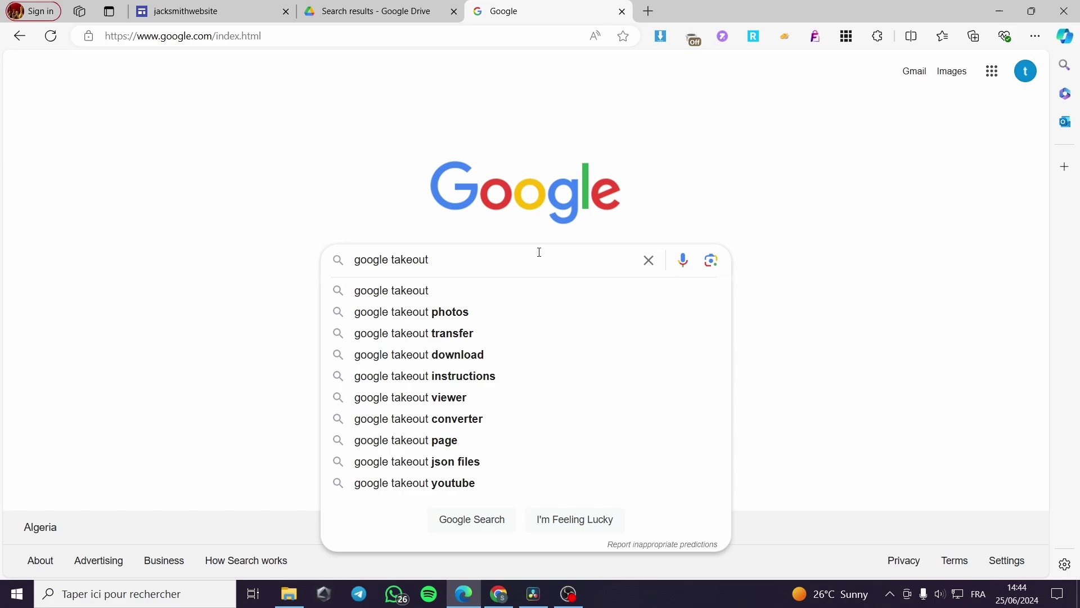
key("Return")
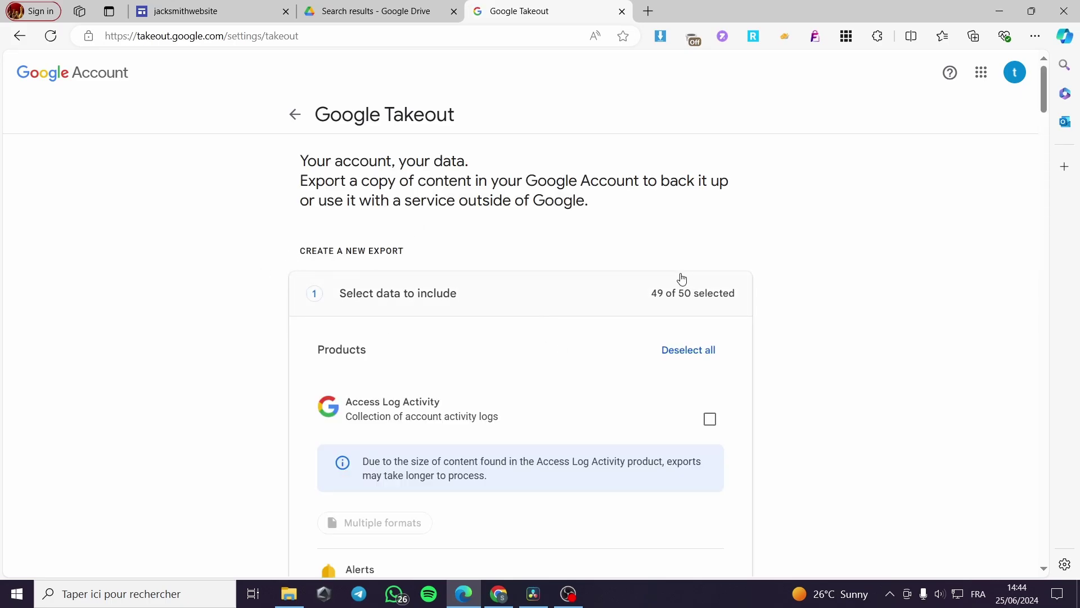
Reopen Takeout under the other signed-in account and close the first account's Takeout tab
left_click(1017, 74)
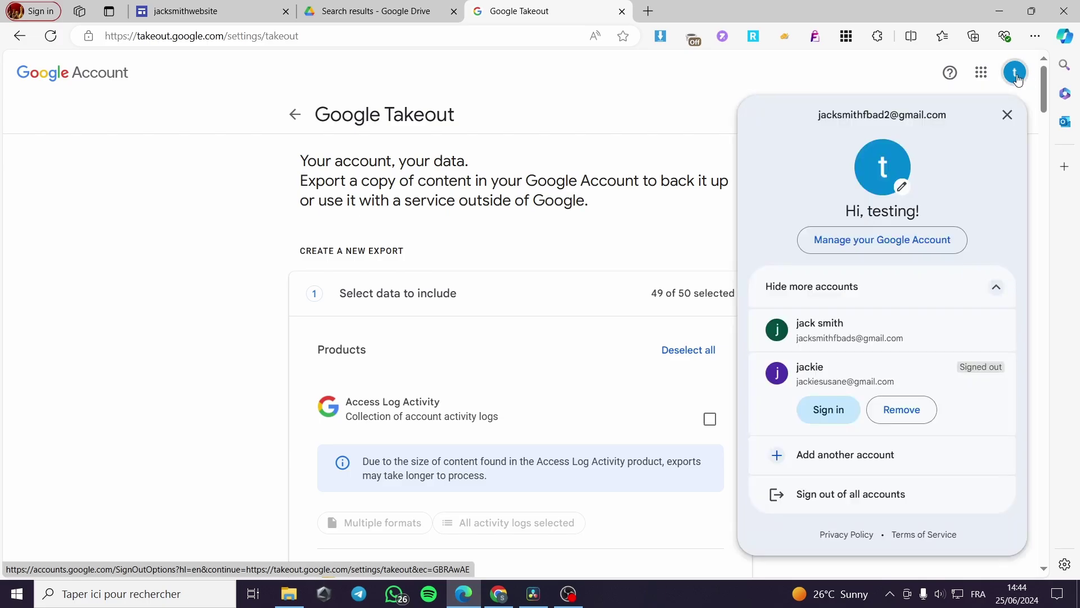
left_click(819, 332)
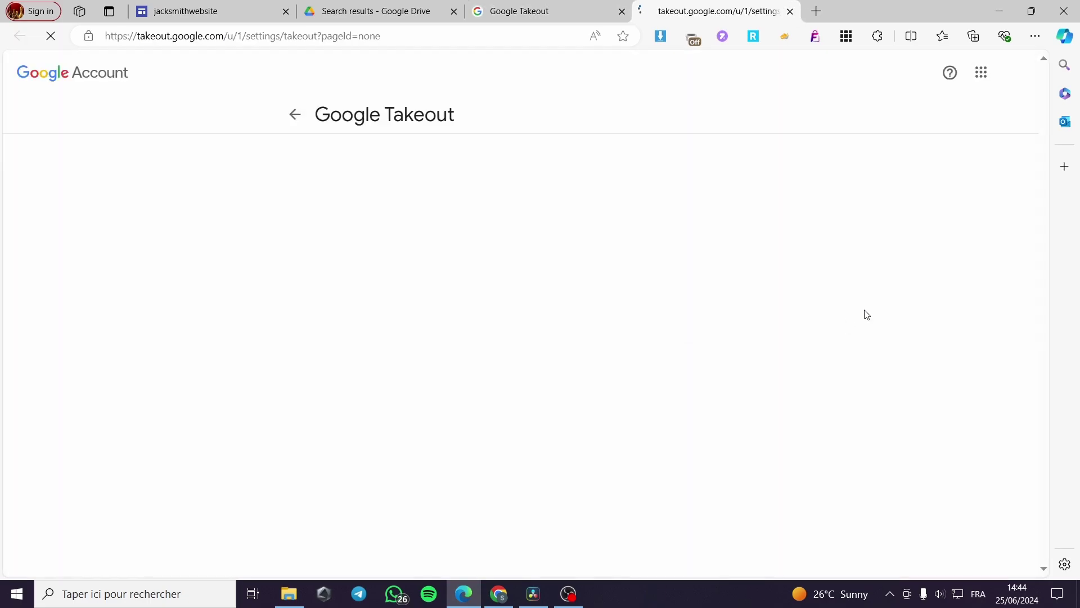
left_click(622, 11)
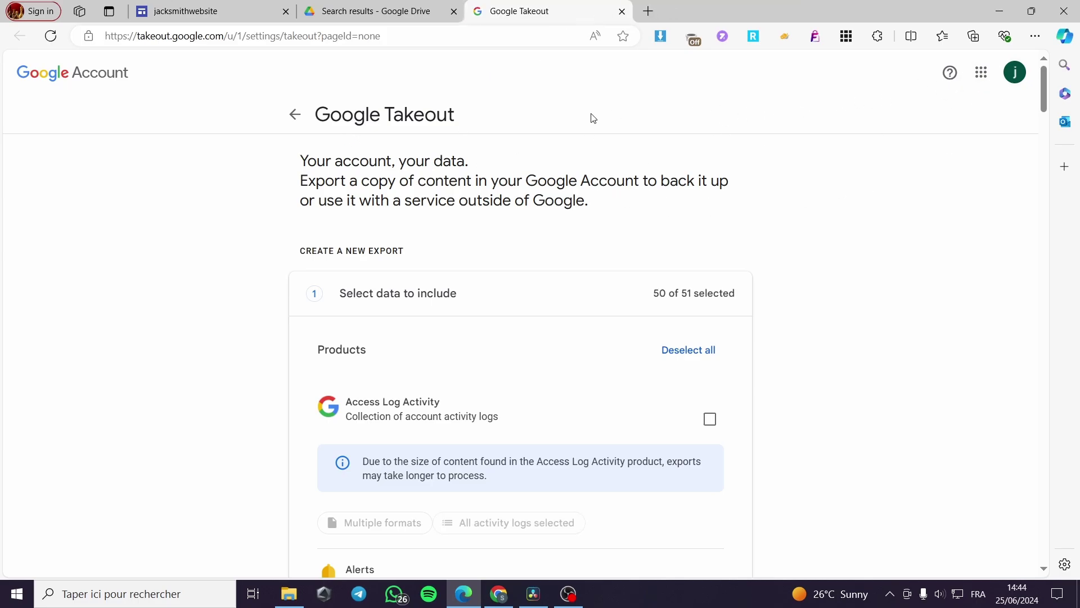
left_click(329, 7)
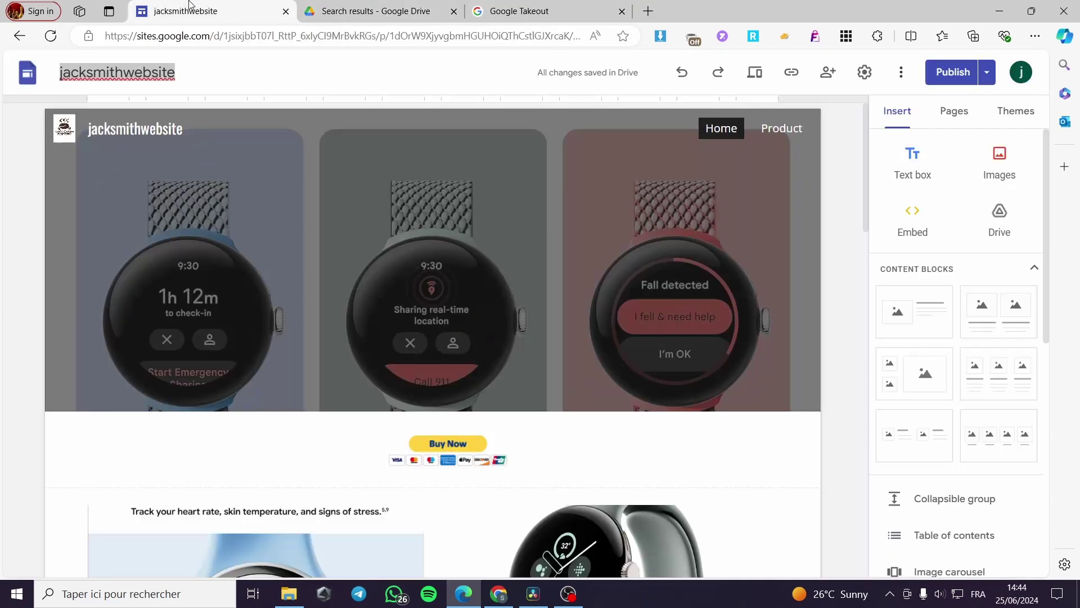
key("ctrl+shift+Tab")
left_click(559, 7)
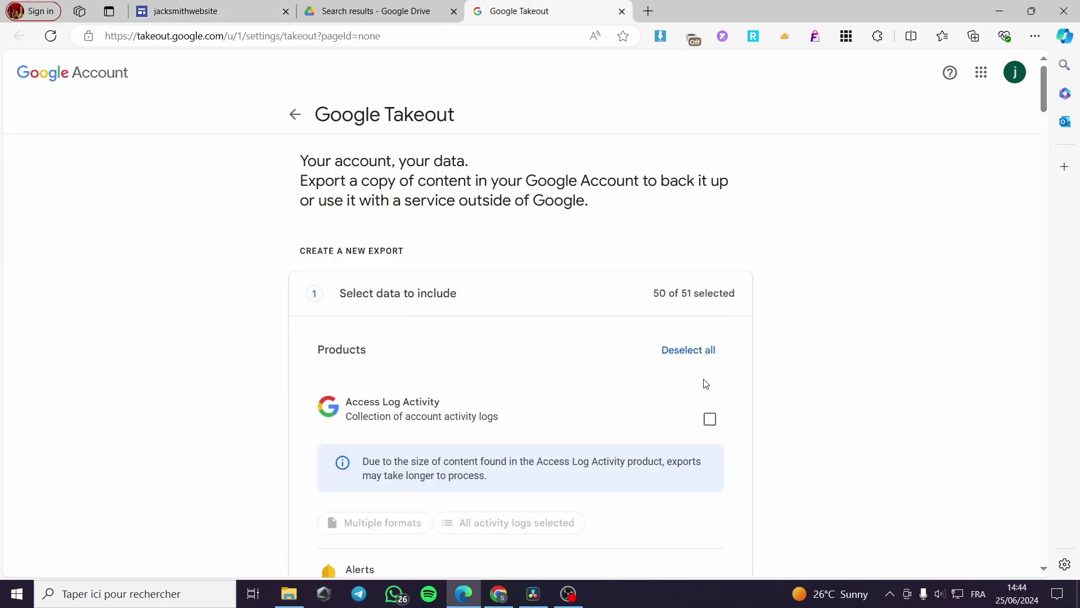
Deselect all Takeout products and tick only Drive, leaving 1 of 51 selected
left_click(672, 353)
left_click_drag(1040, 85, 1041, 166)
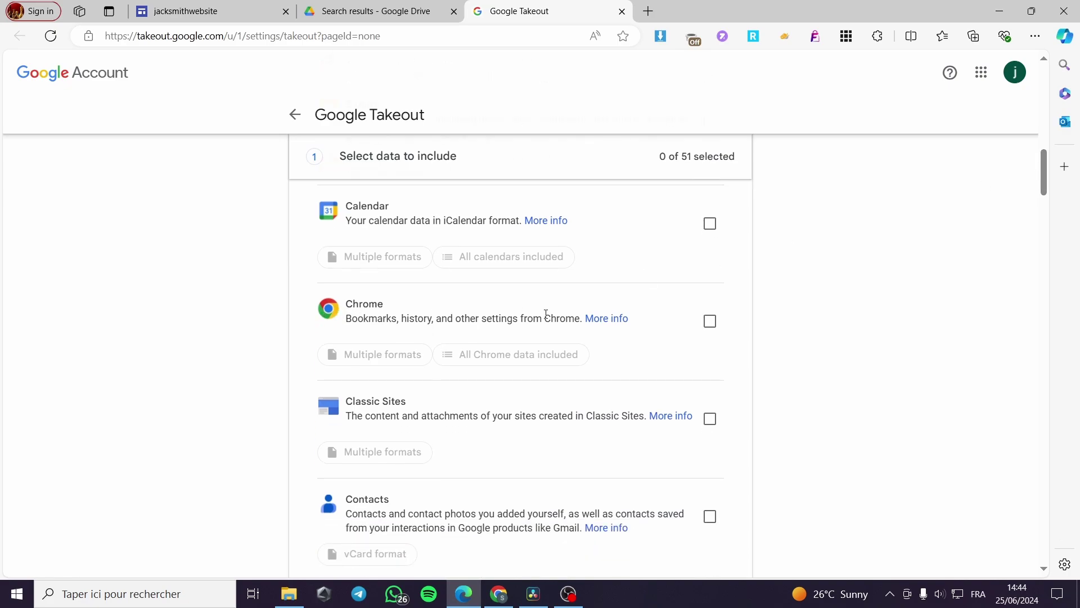
scroll(477, 332, "down", 5)
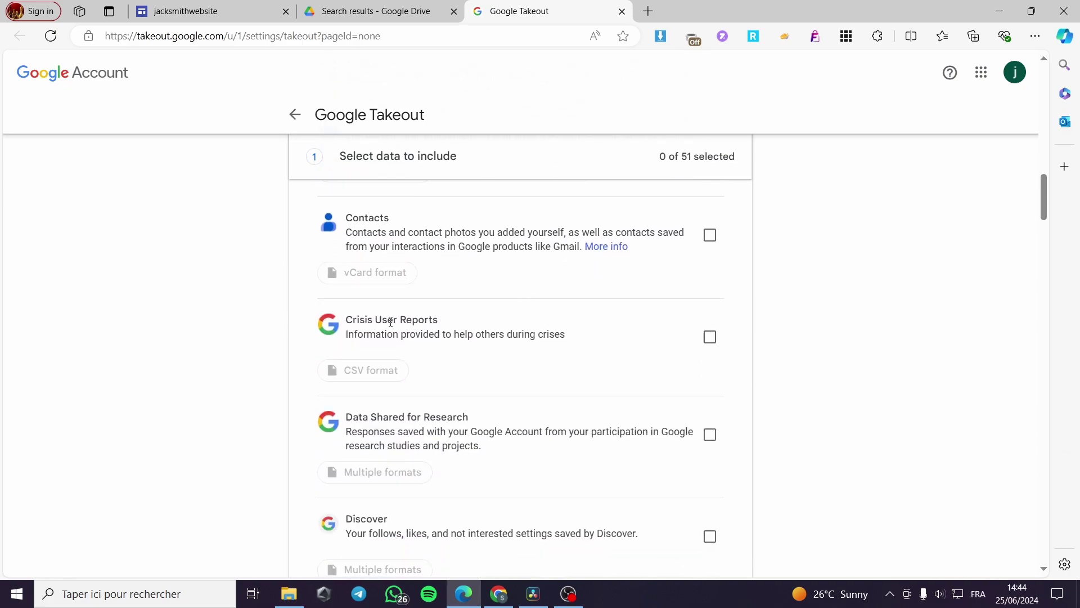
scroll(442, 322, "down", 5)
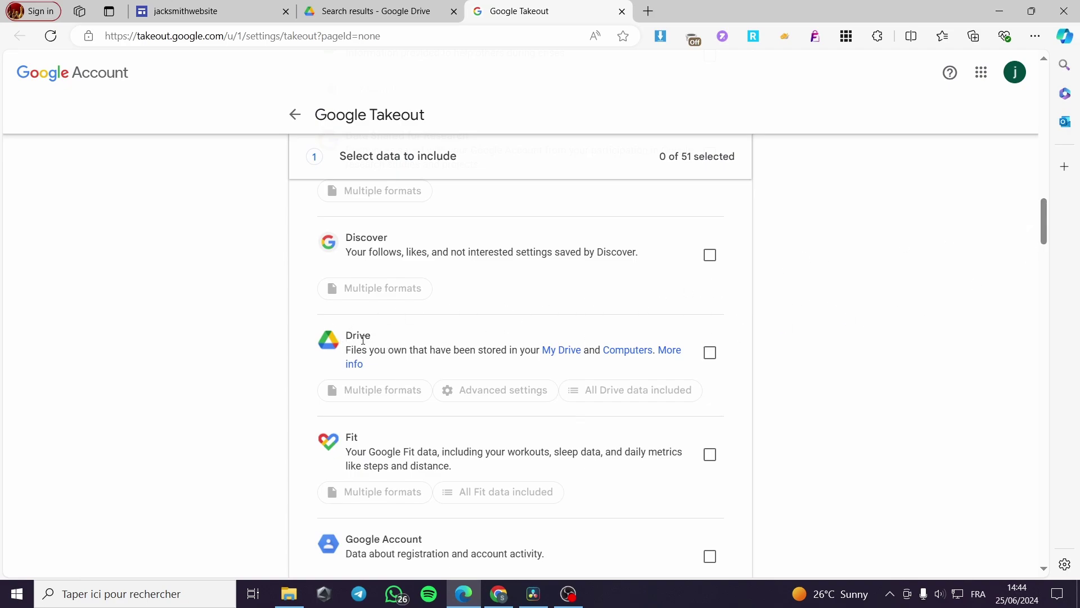
left_click(710, 353)
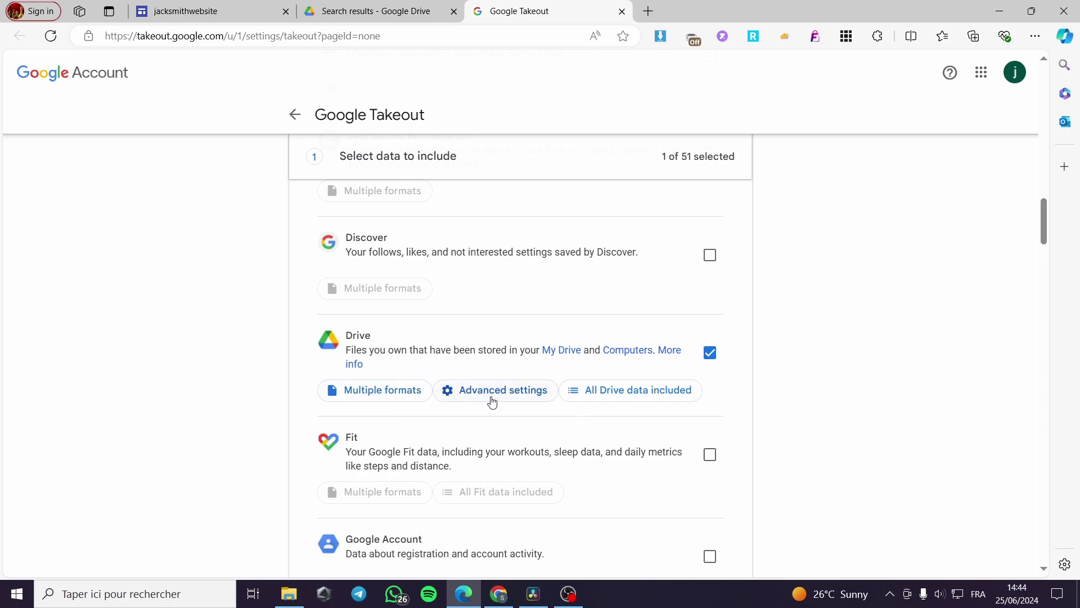
Untick 'Include all files' in the Drive data options and select only the Website folder
left_click(675, 396)
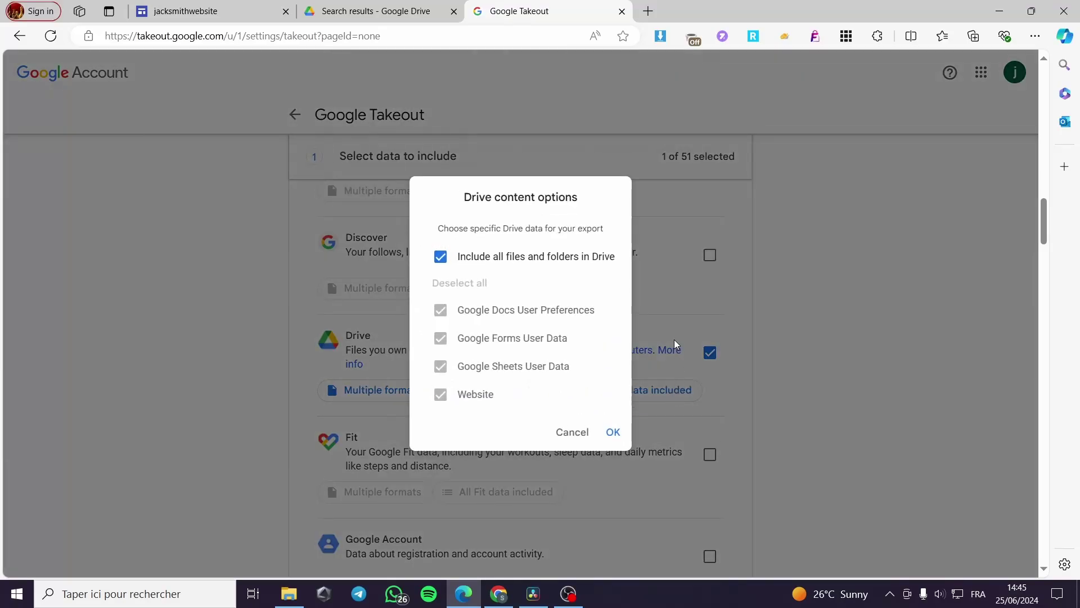
left_click(440, 259)
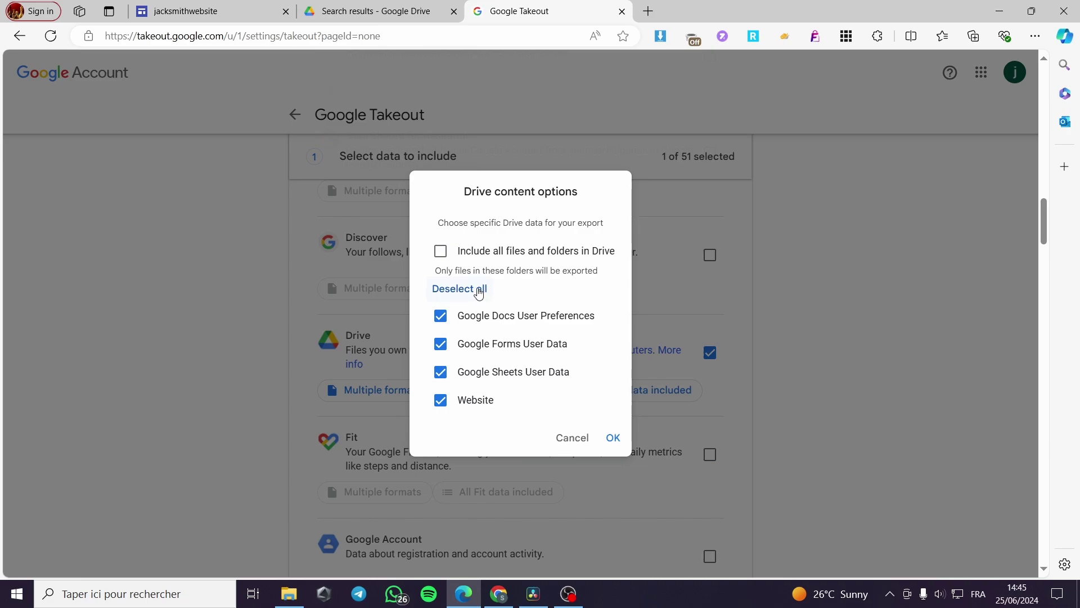
left_click(456, 291)
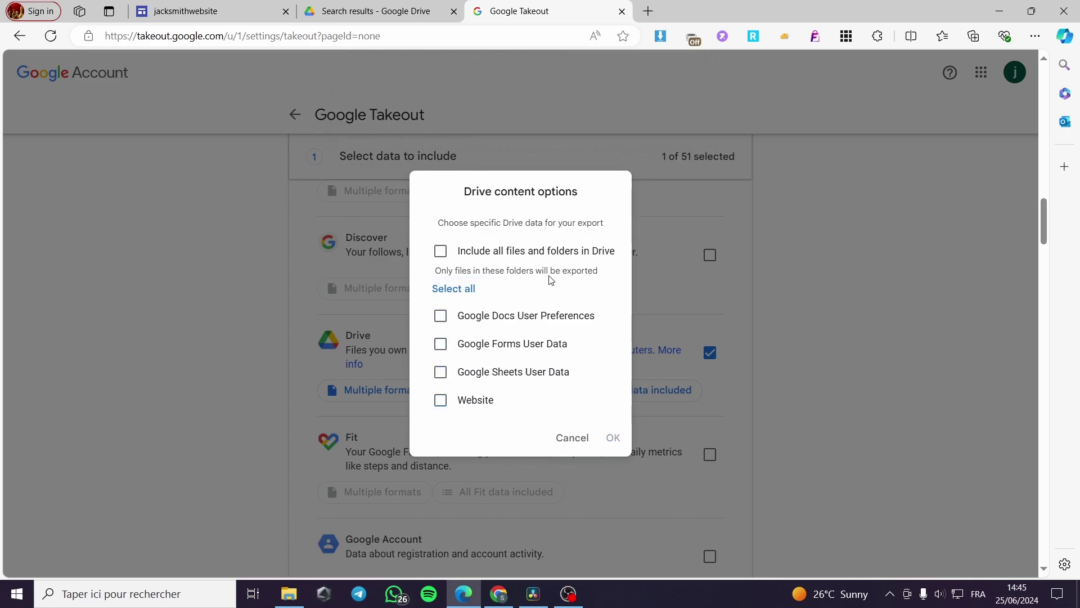
left_click(441, 400)
left_click(440, 400)
left_click(441, 400)
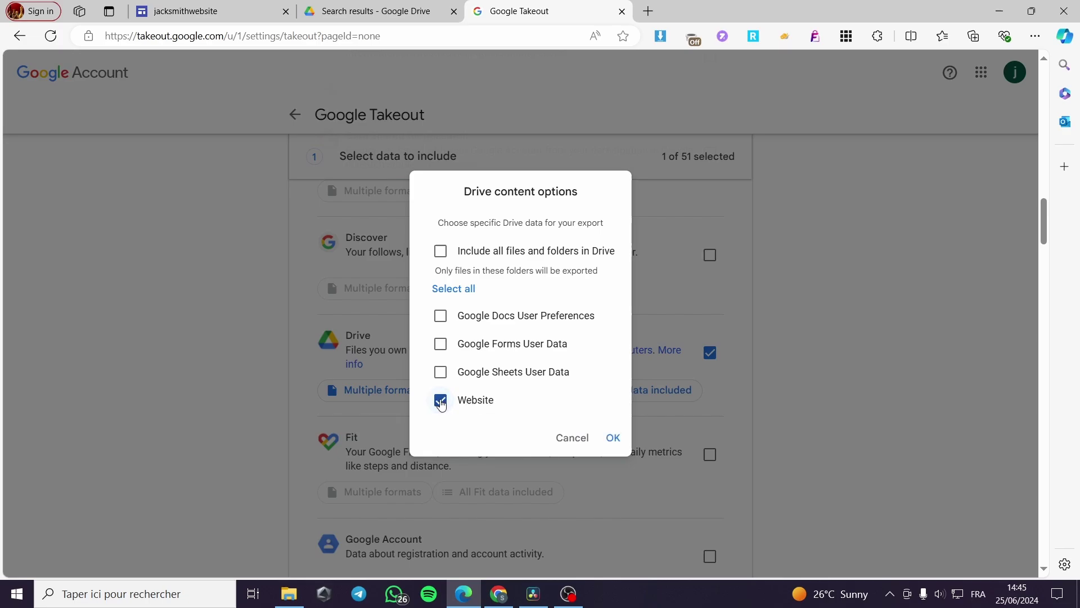
left_click(614, 440)
scroll(1014, 256, "up", 20)
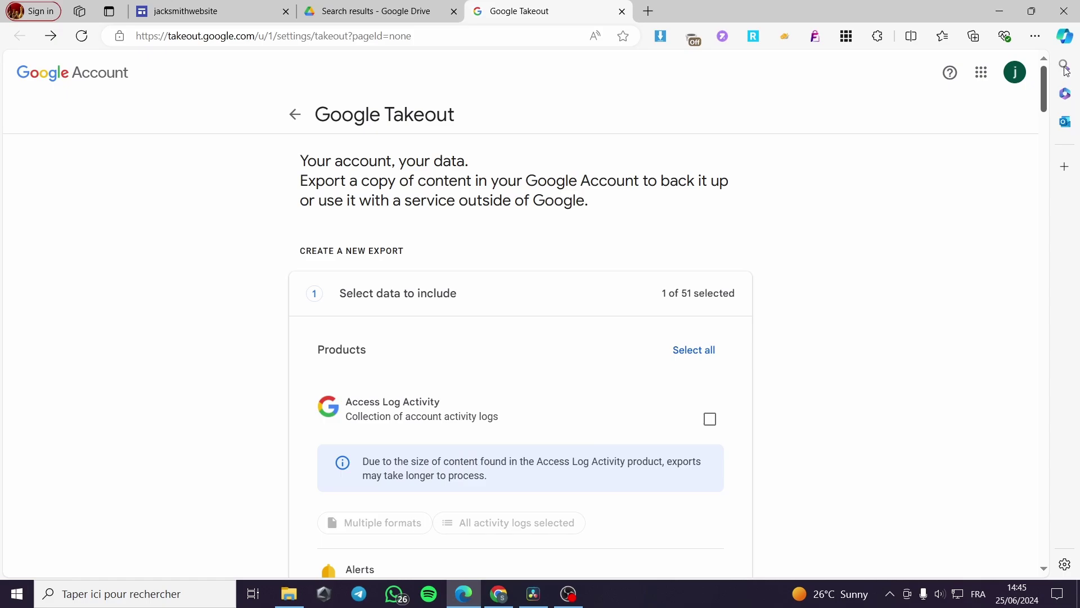
left_click_drag(1043, 85, 1043, 540)
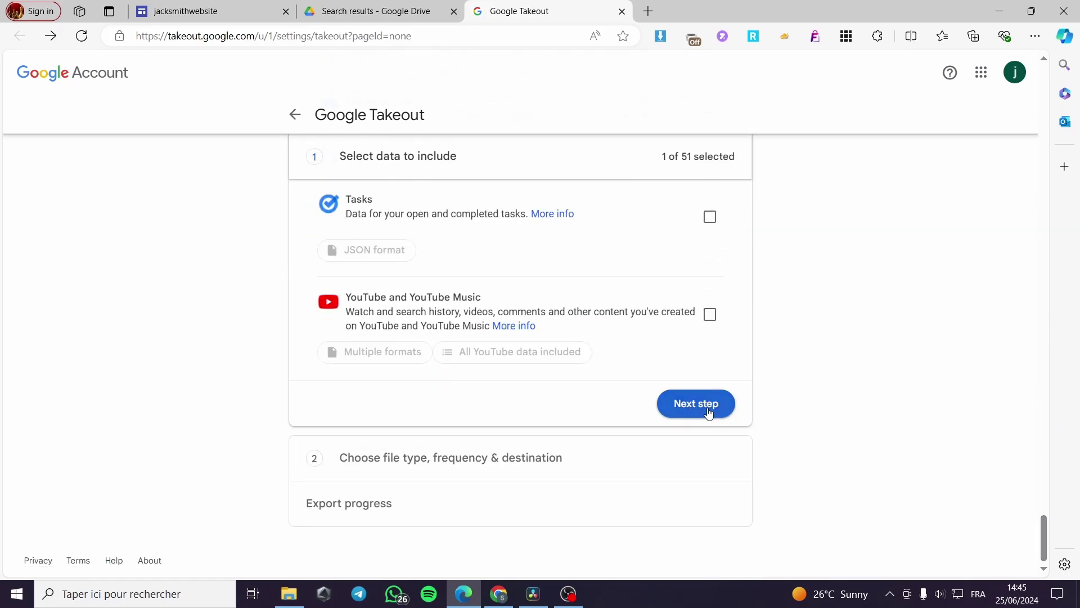
mouse_move(1038, 532)
left_mouse_down()
mouse_move(1058, 221)
mouse_move(1031, 461)
mouse_move(1045, 541)
left_mouse_up()
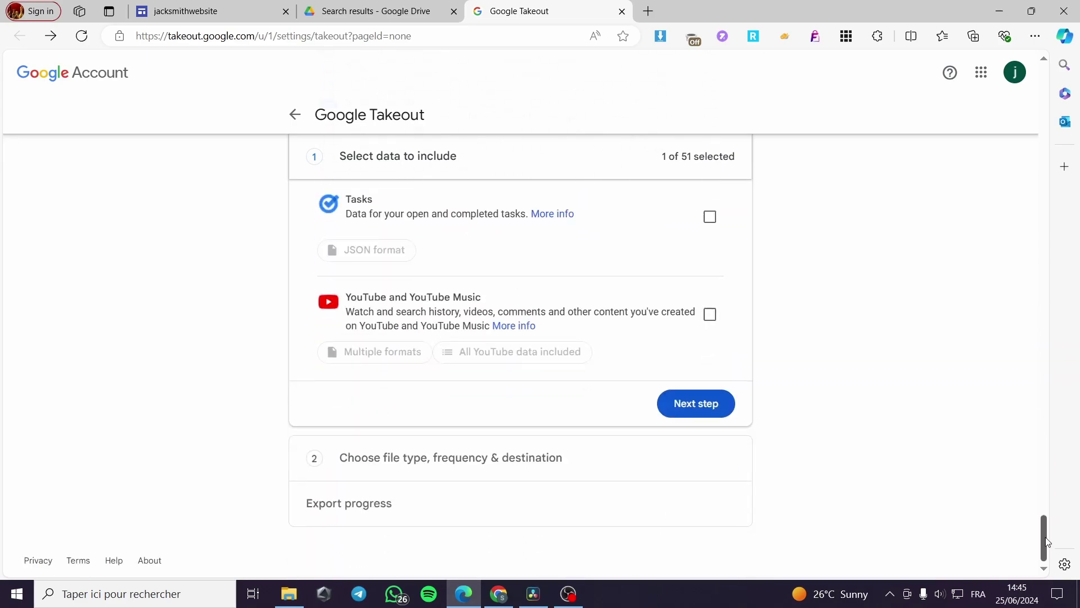
Have the export delivered as an emailed download link, once, as .zip files split at 1 GB
left_click(686, 413)
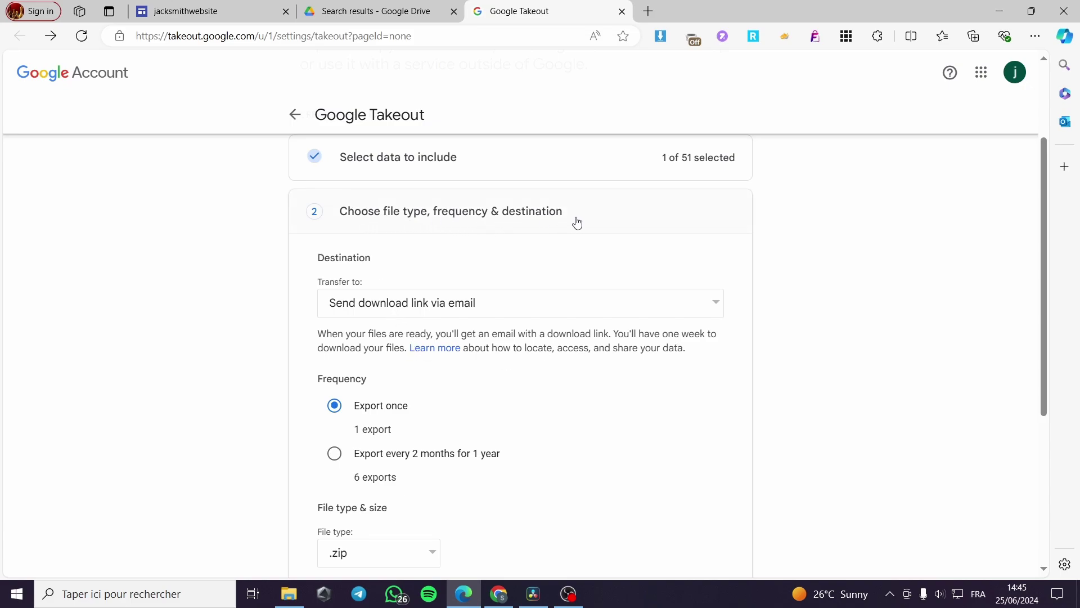
left_click(481, 308)
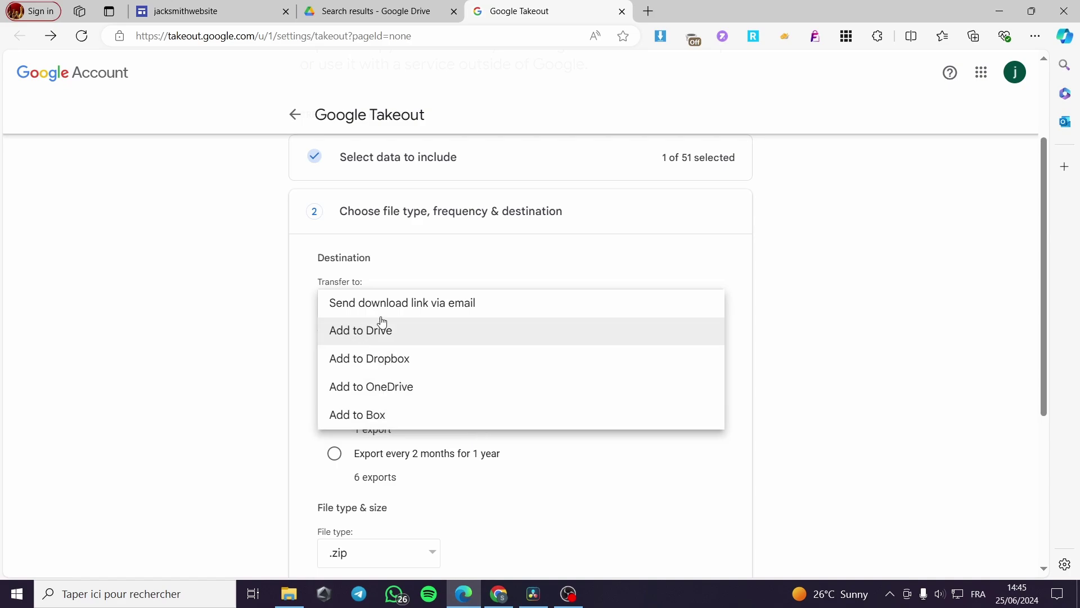
left_click(484, 306)
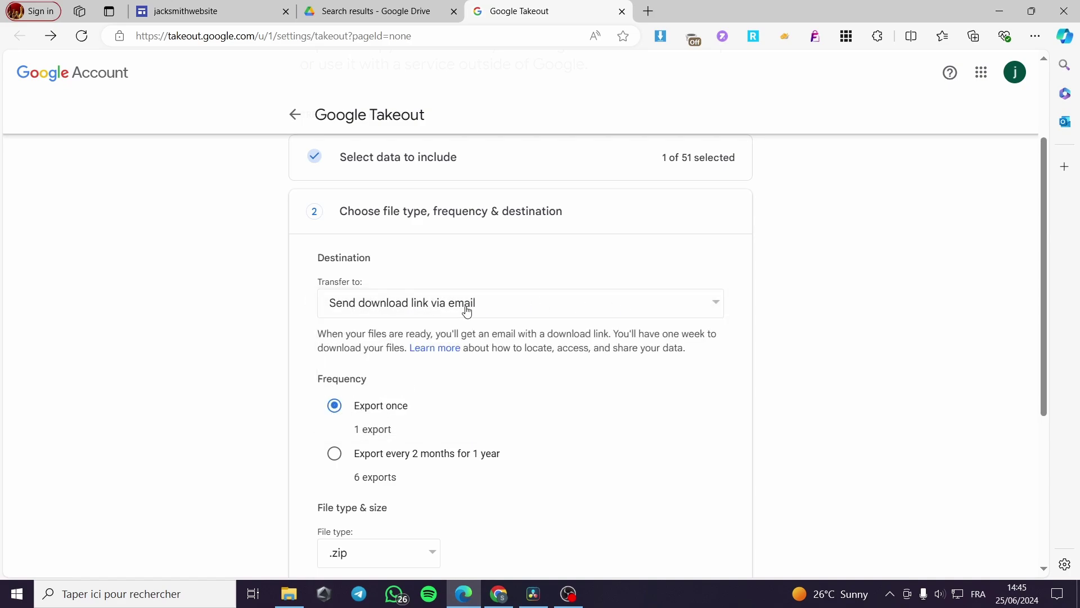
scroll(649, 318, "down", 2)
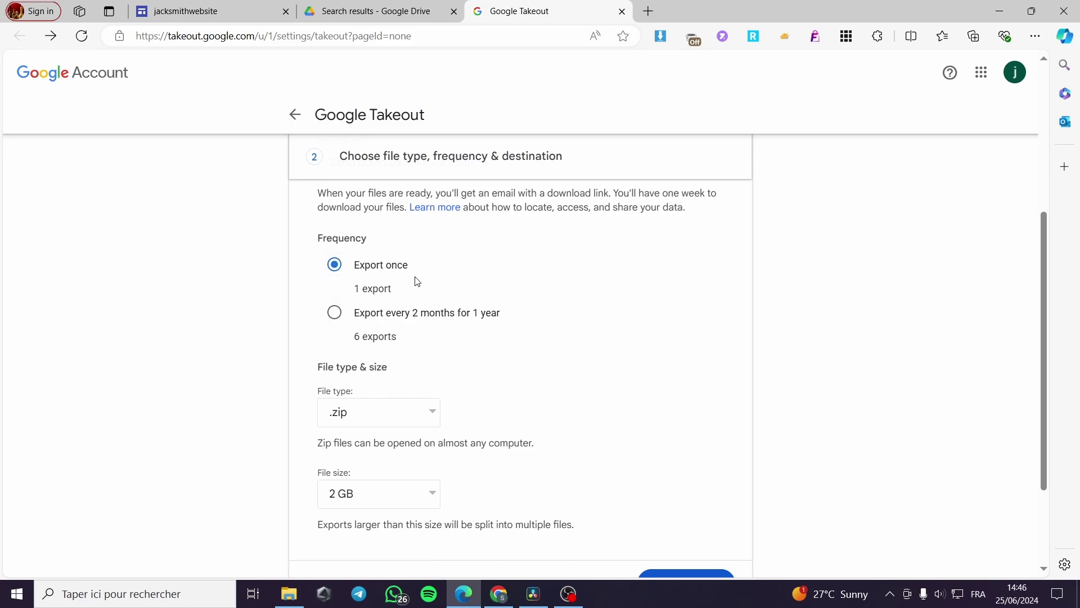
scroll(403, 282, "down", 3)
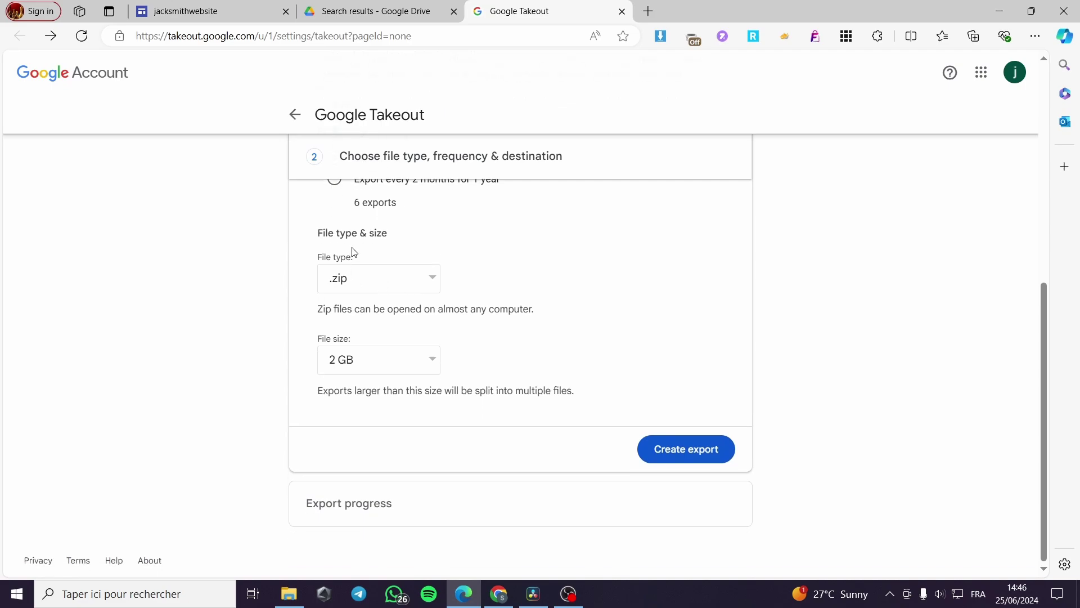
left_click(427, 281)
left_click(427, 279)
left_click(433, 363)
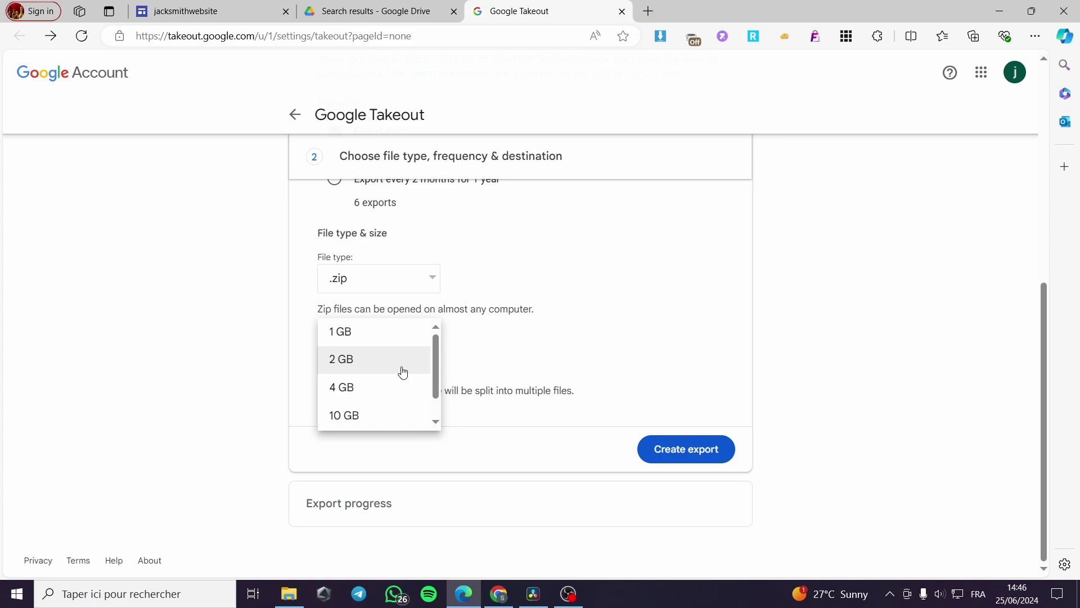
left_click(397, 337)
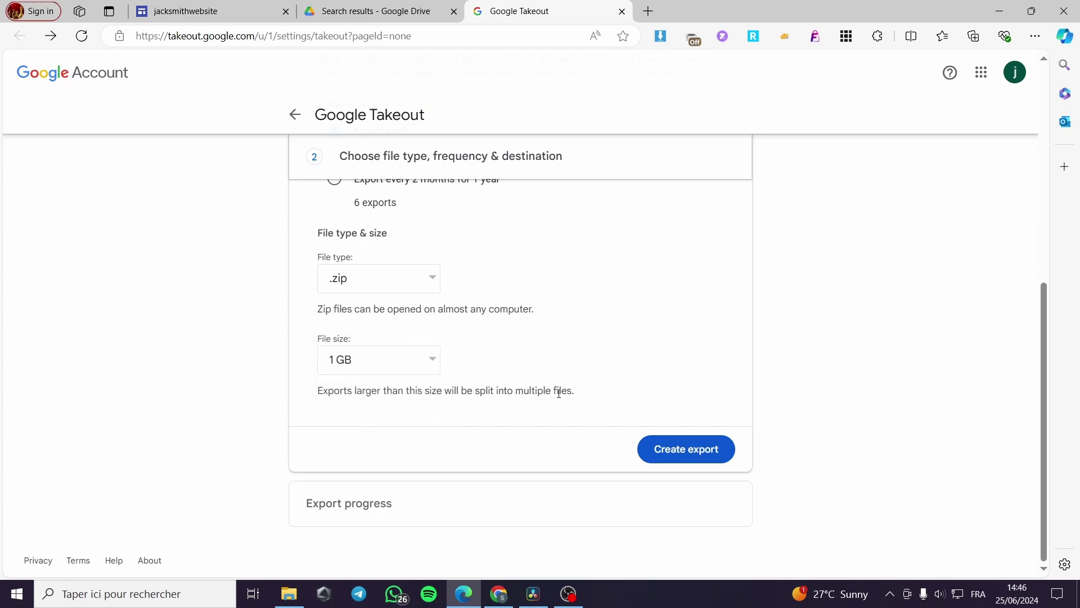
Create the export so Takeout starts copying the Drive data
left_click(692, 459)
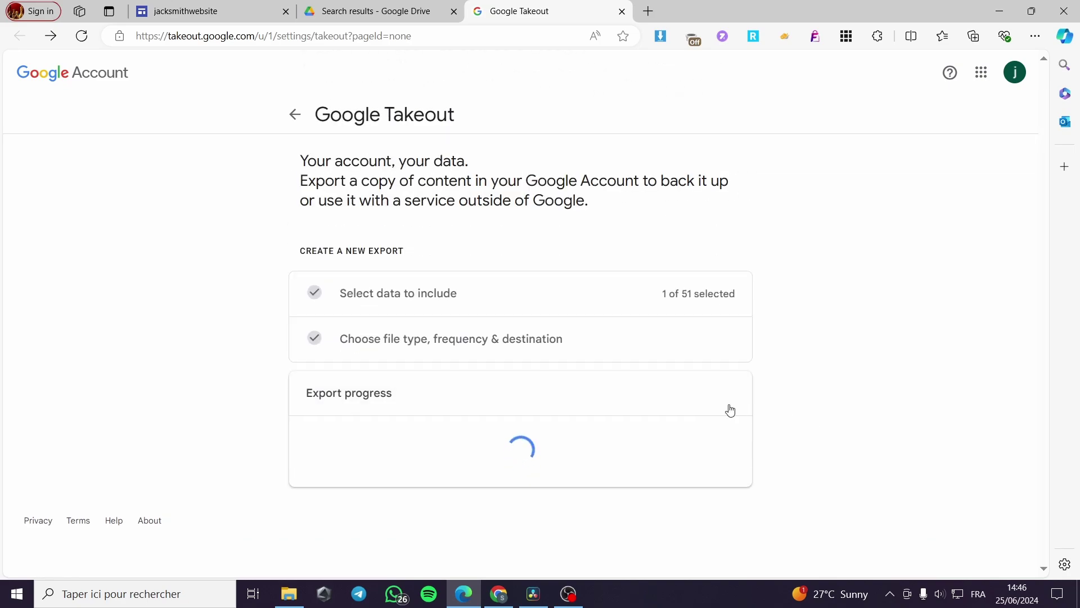
scroll(790, 408, "down", 1)
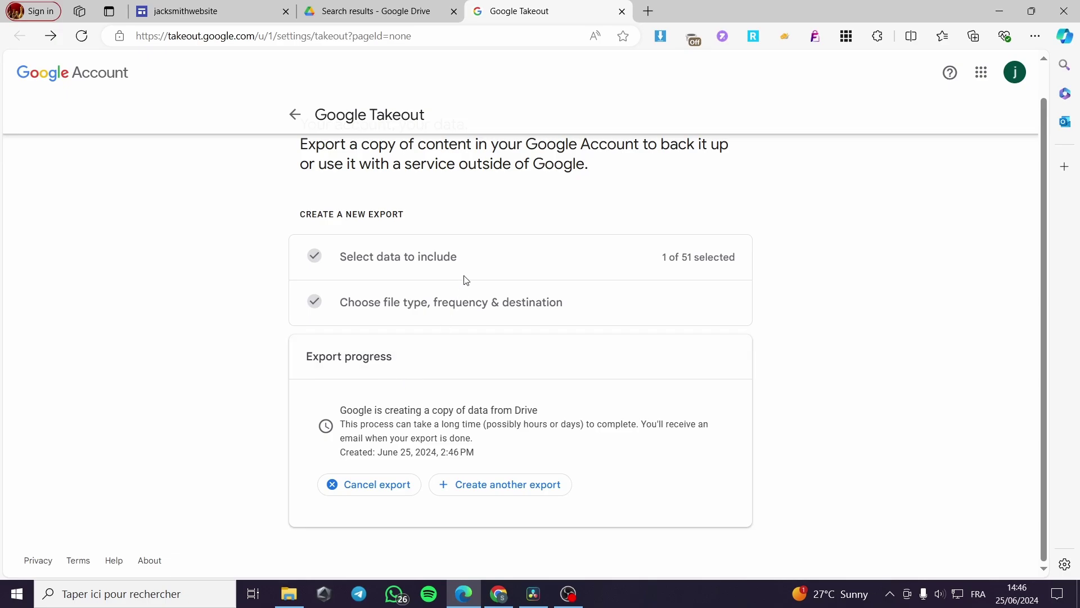
Go to Gmail in a new browser tab
left_click(648, 11)
type("gmail")
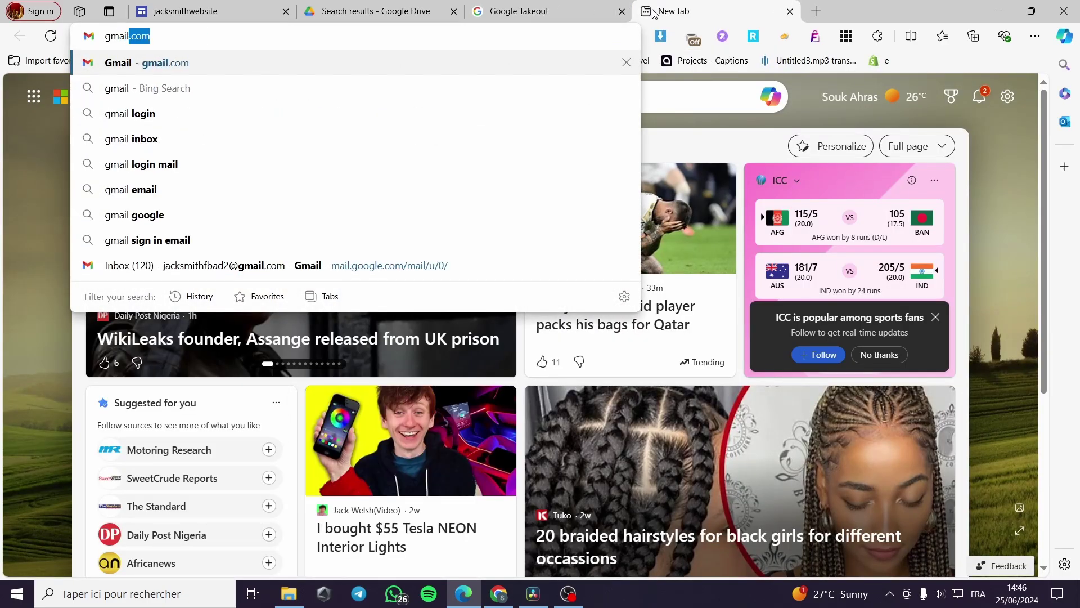
key("Return")
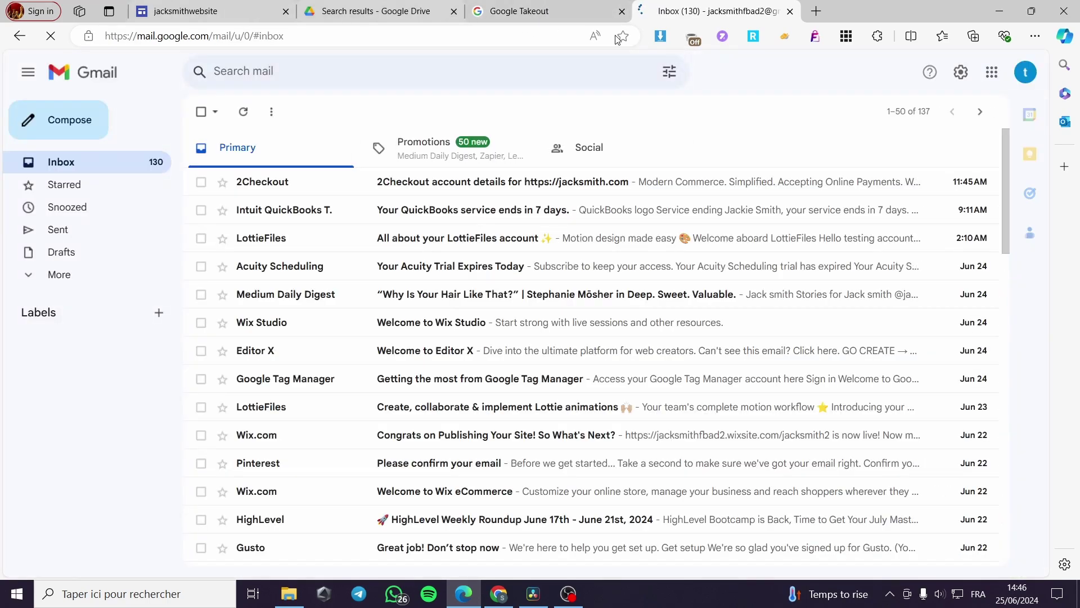
Switch to the exporting account and open the 'Your Google data is ready to download' email
left_click(1025, 72)
left_click(895, 333)
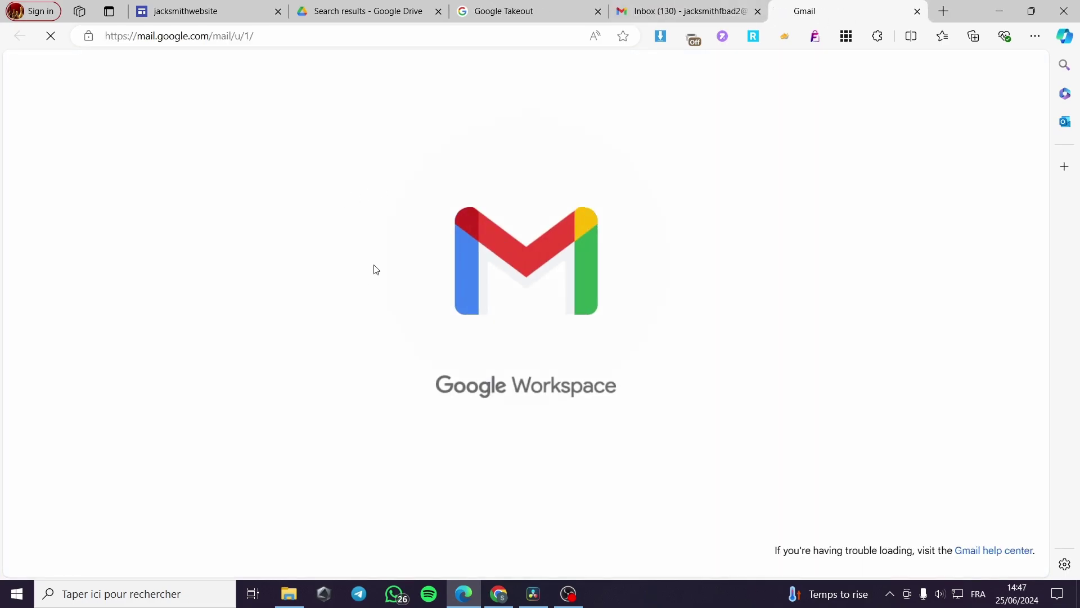
left_click(276, 182)
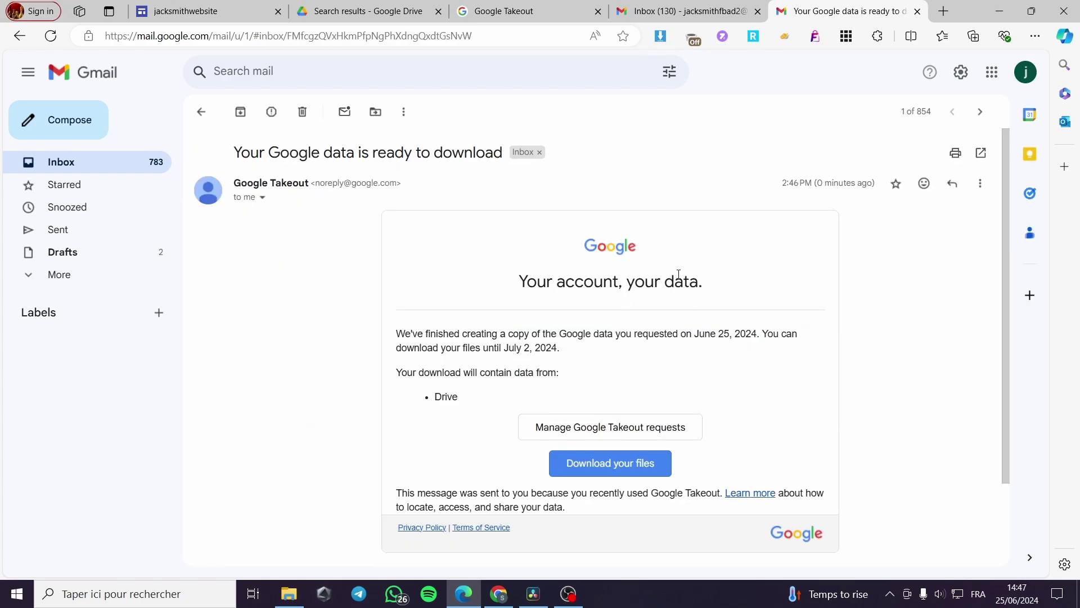
scroll(678, 276, "down", 2)
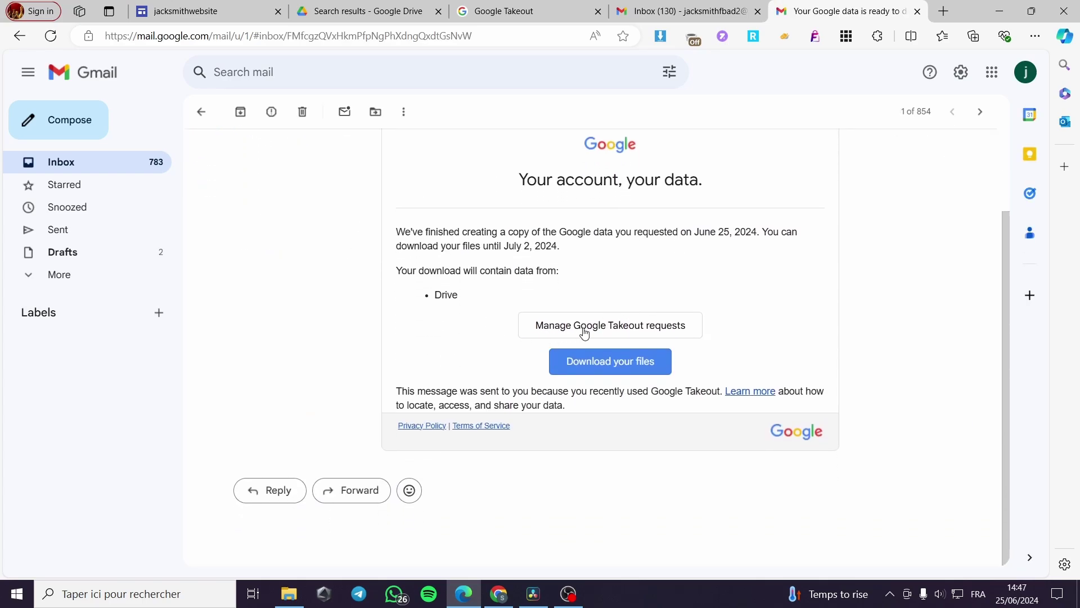
Verify with the account password and download the takeout-20240625T124632Z-001.zip archive
left_click(634, 361)
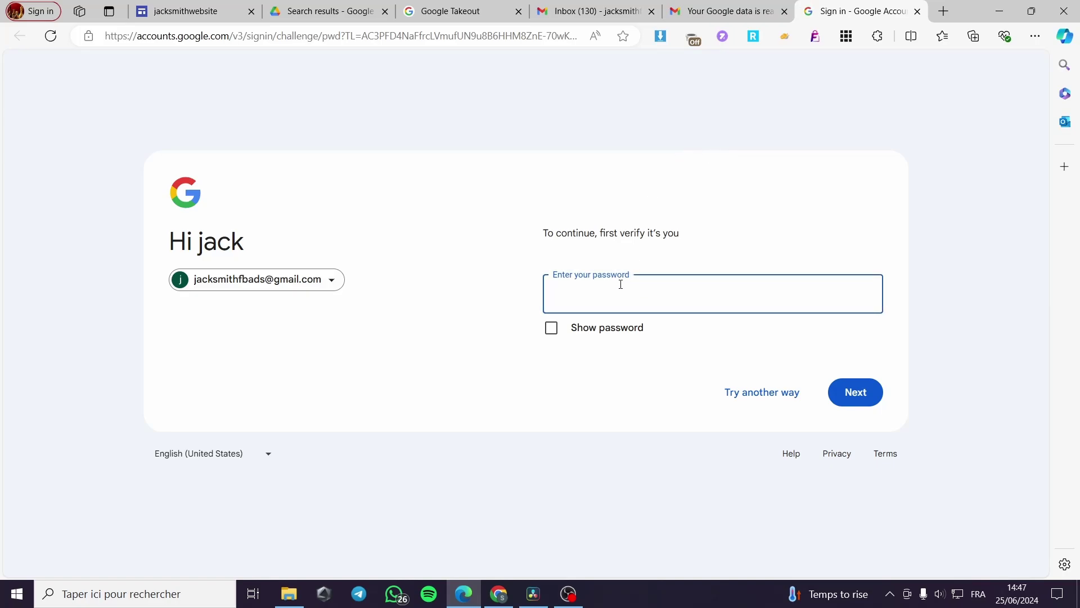
type("••")
key("Return")
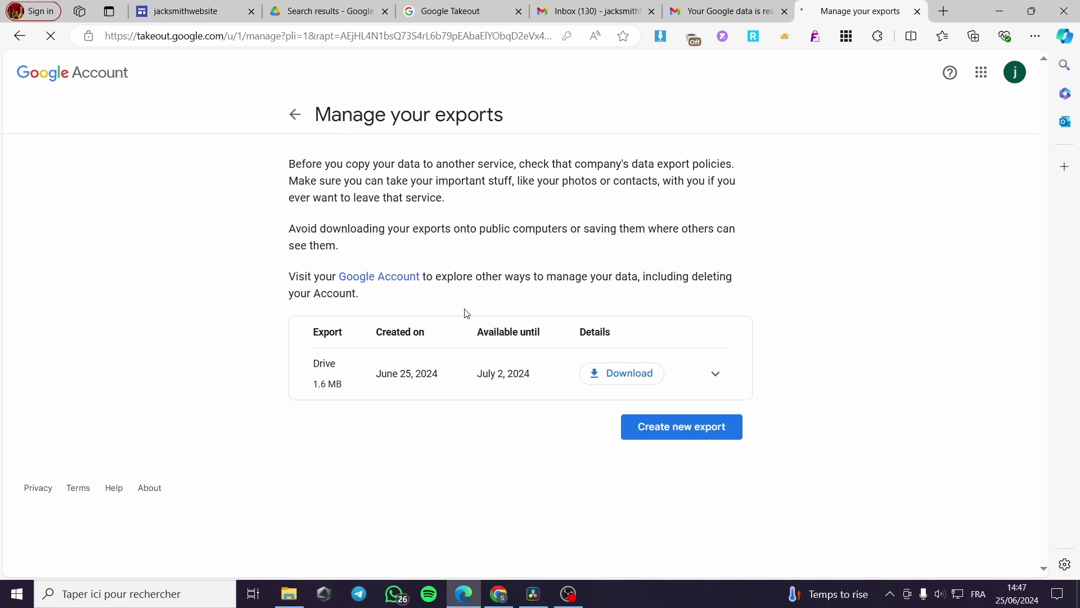
left_click(630, 376)
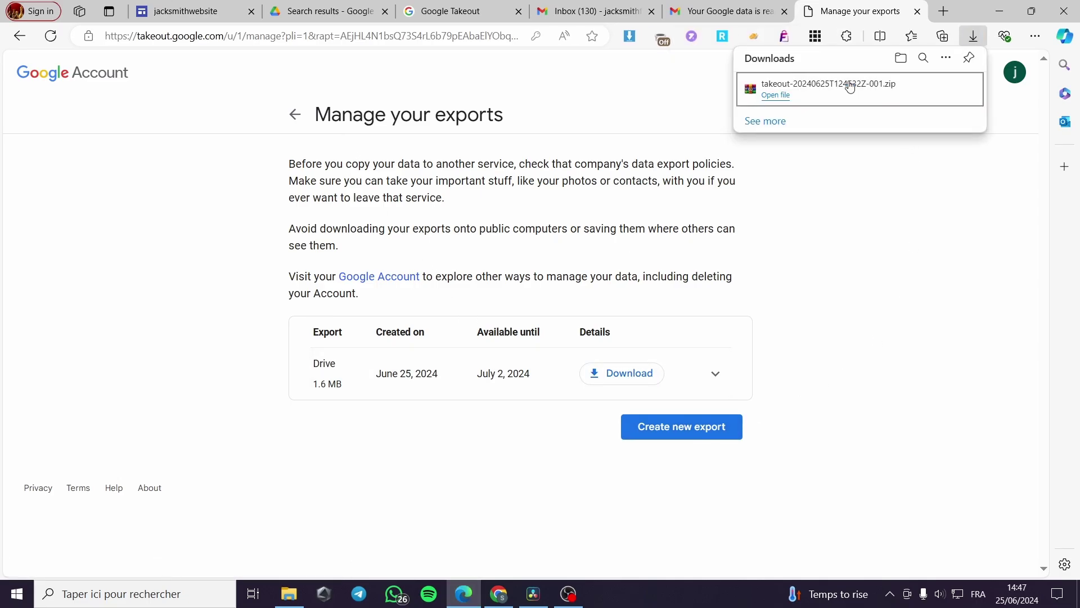
Open the downloaded zip in WinRAR and browse Takeout > Drive > Website > site copy > DRAFT
left_click(776, 95)
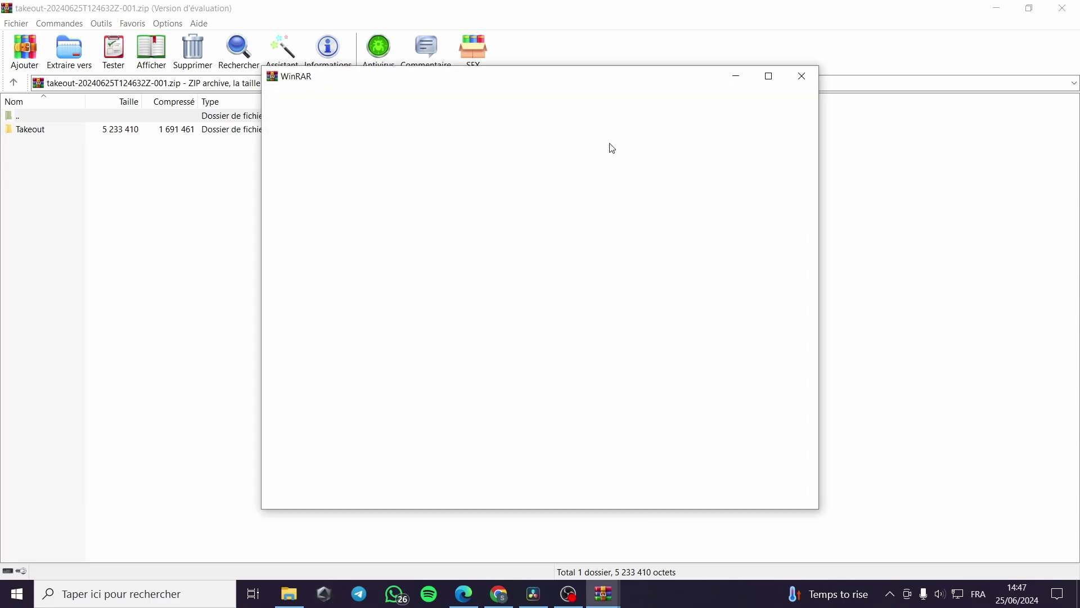
left_click(804, 77)
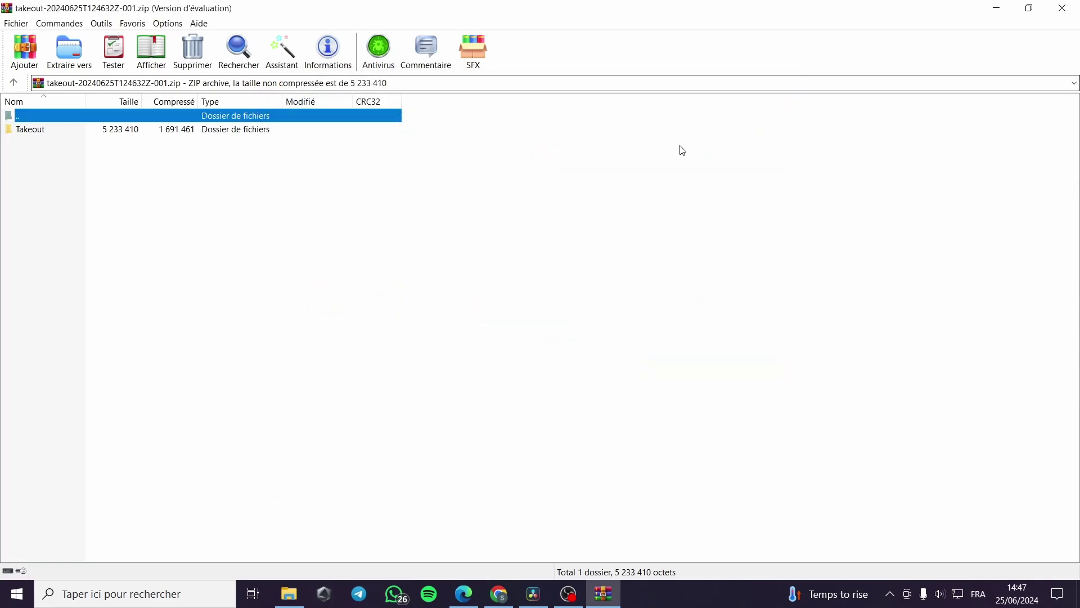
double_click(108, 133)
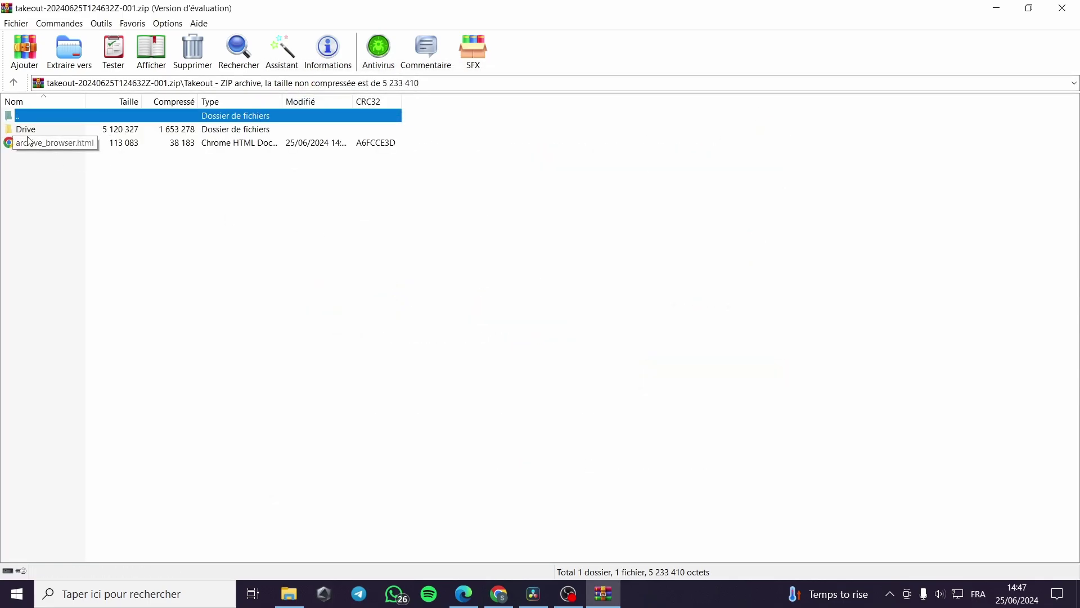
double_click(29, 129)
double_click(33, 133)
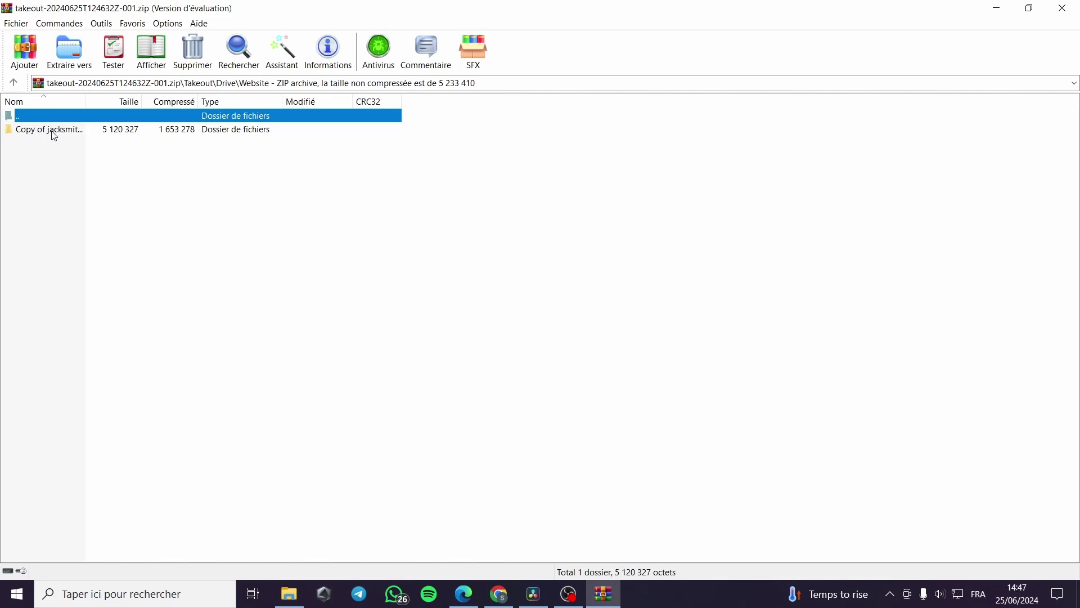
double_click(50, 131)
double_click(31, 130)
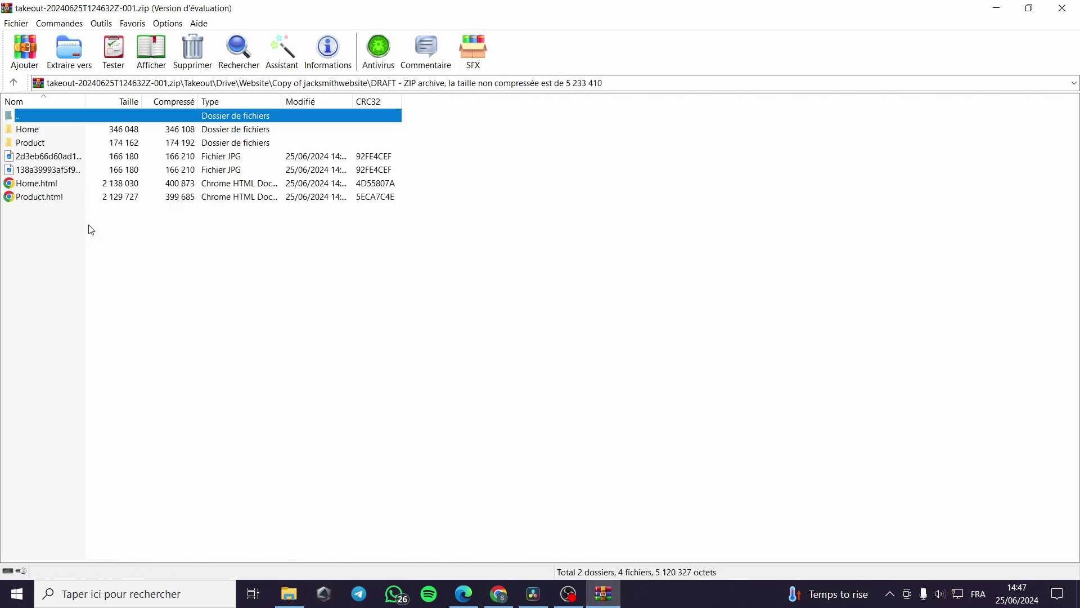
Check Home.html and Product.html and view the two coffee logo JPG images
left_click(47, 188)
left_click(34, 203)
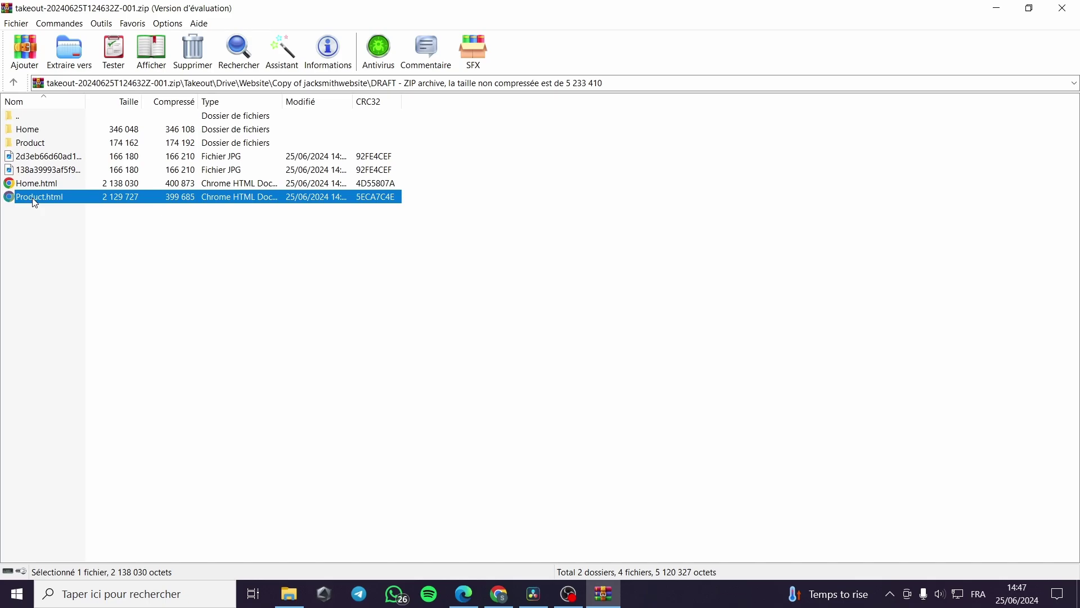
double_click(50, 157)
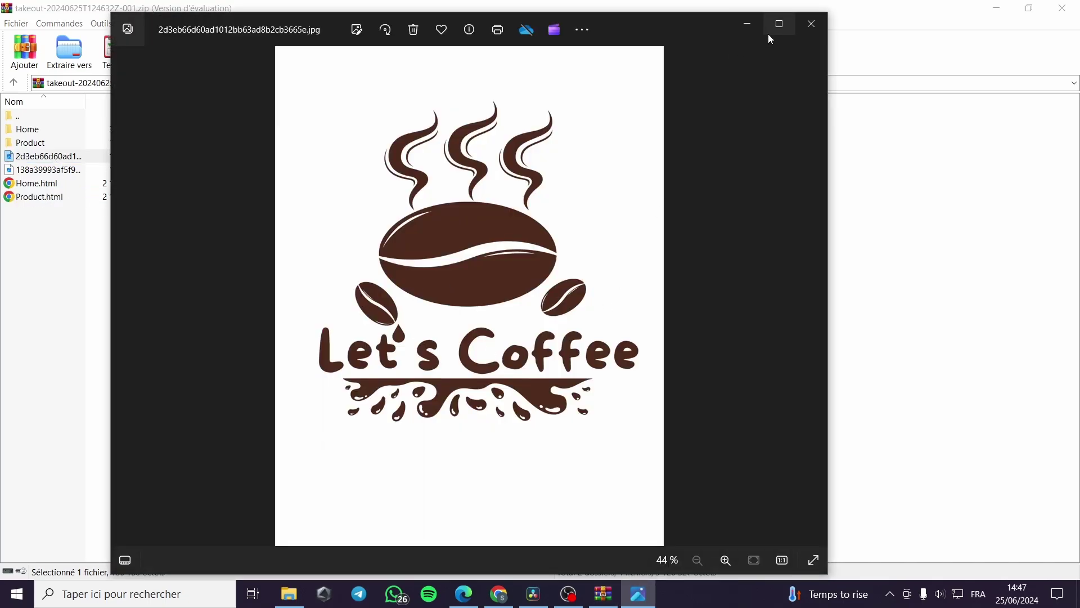
left_click(747, 24)
double_click(49, 170)
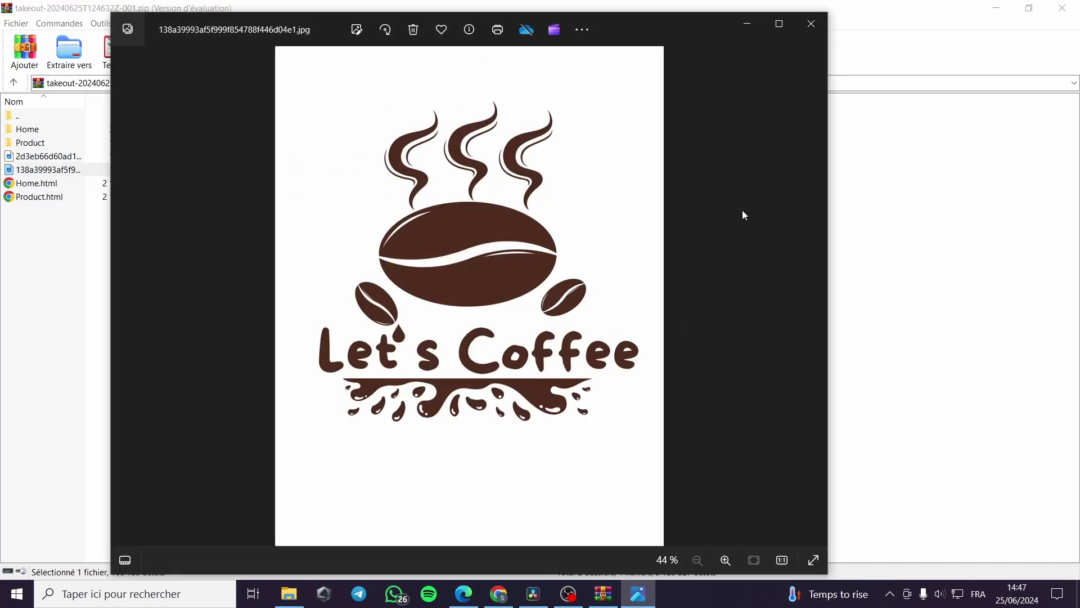
left_click(811, 25)
key("Down")
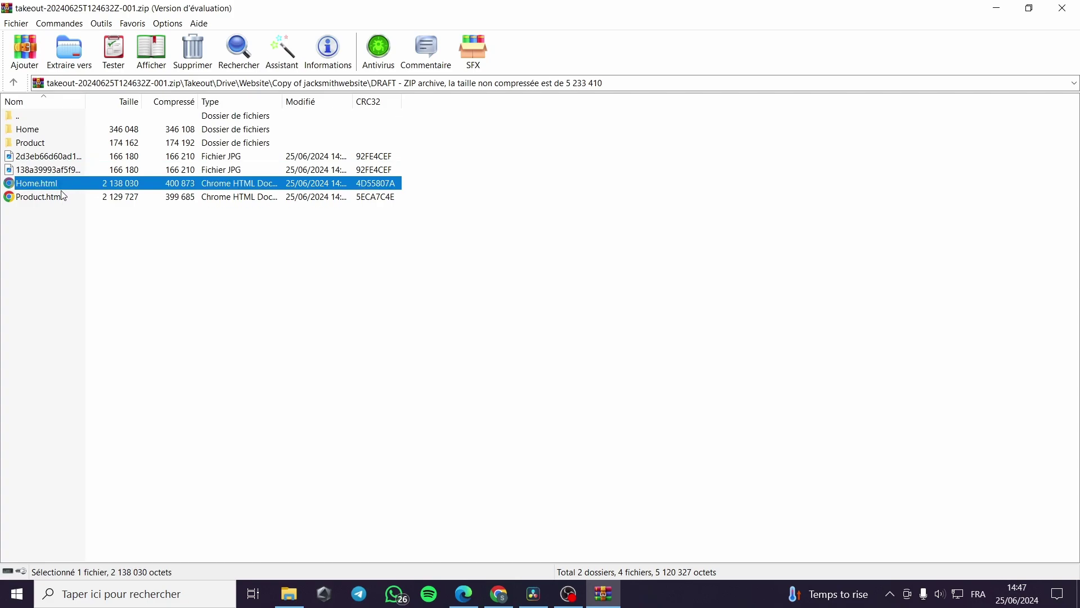
left_click(34, 201)
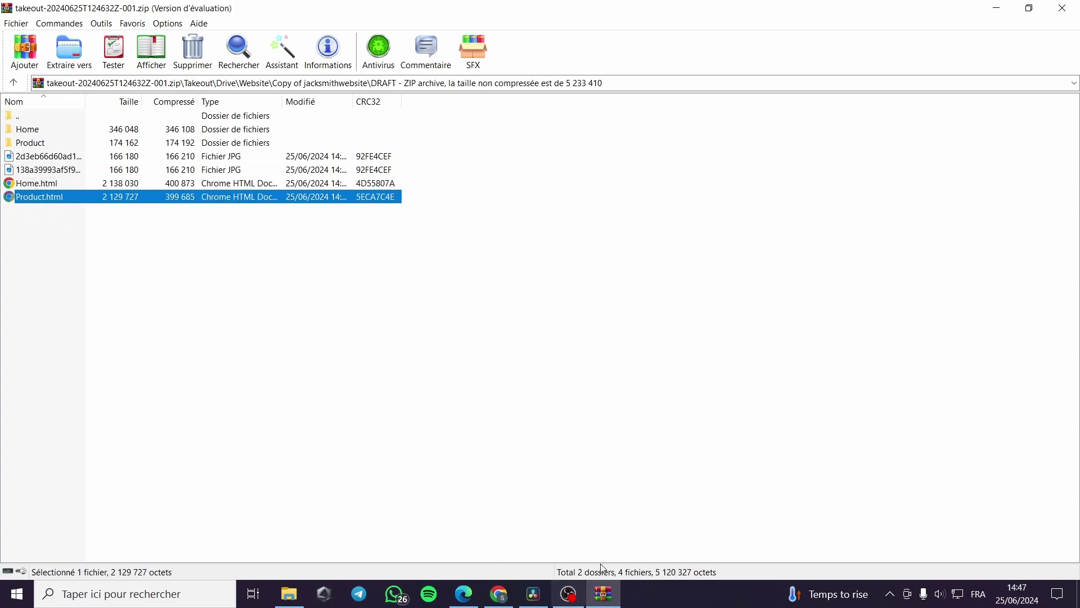
Compare with the jacksmithwebsite Sites editor, then return to the archive window
left_click(463, 594)
left_click(186, 11)
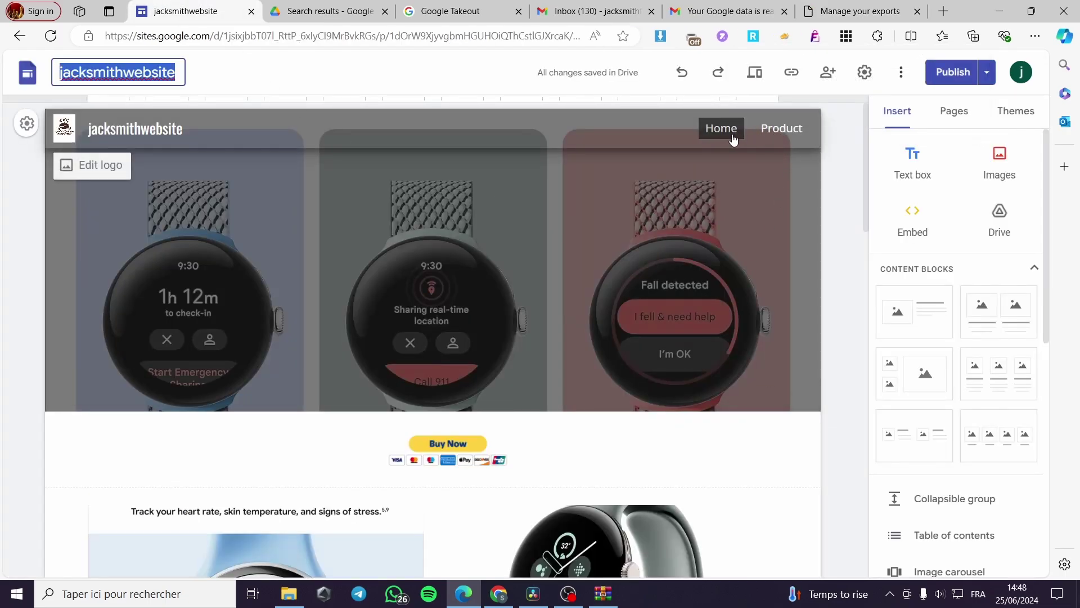
left_click(603, 593)
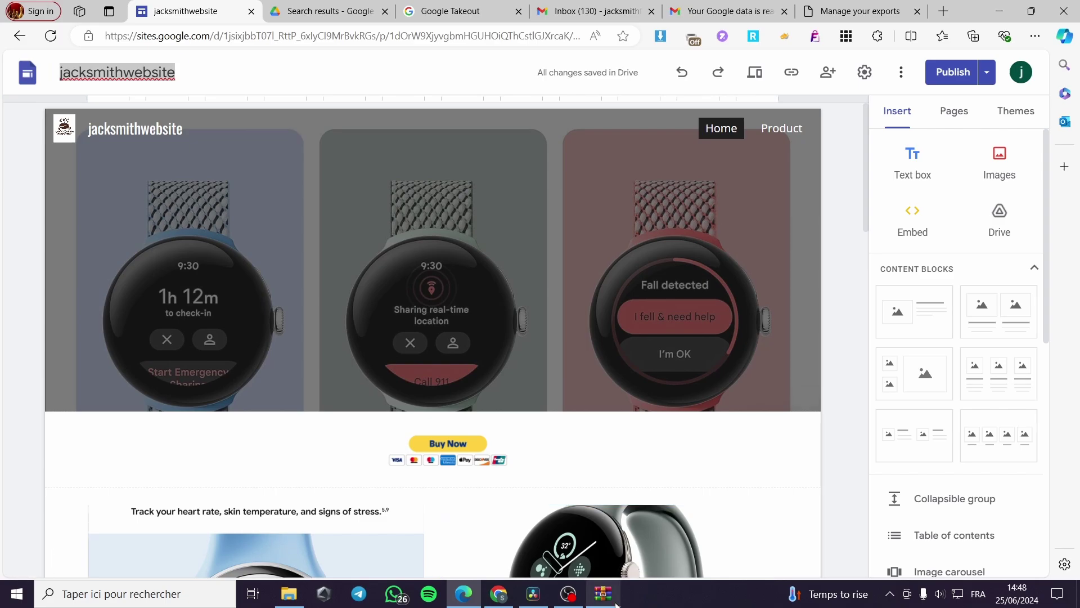